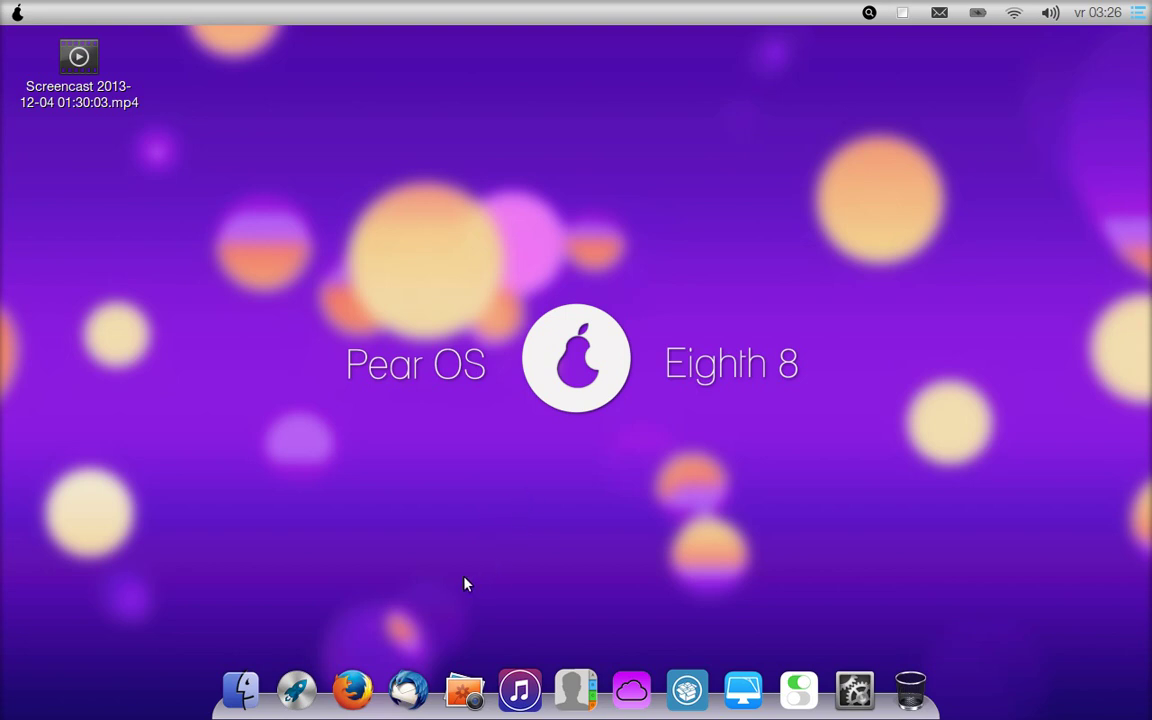
# - Open Launchpad to show the grid of installed apps
pyautogui.click(296, 690)
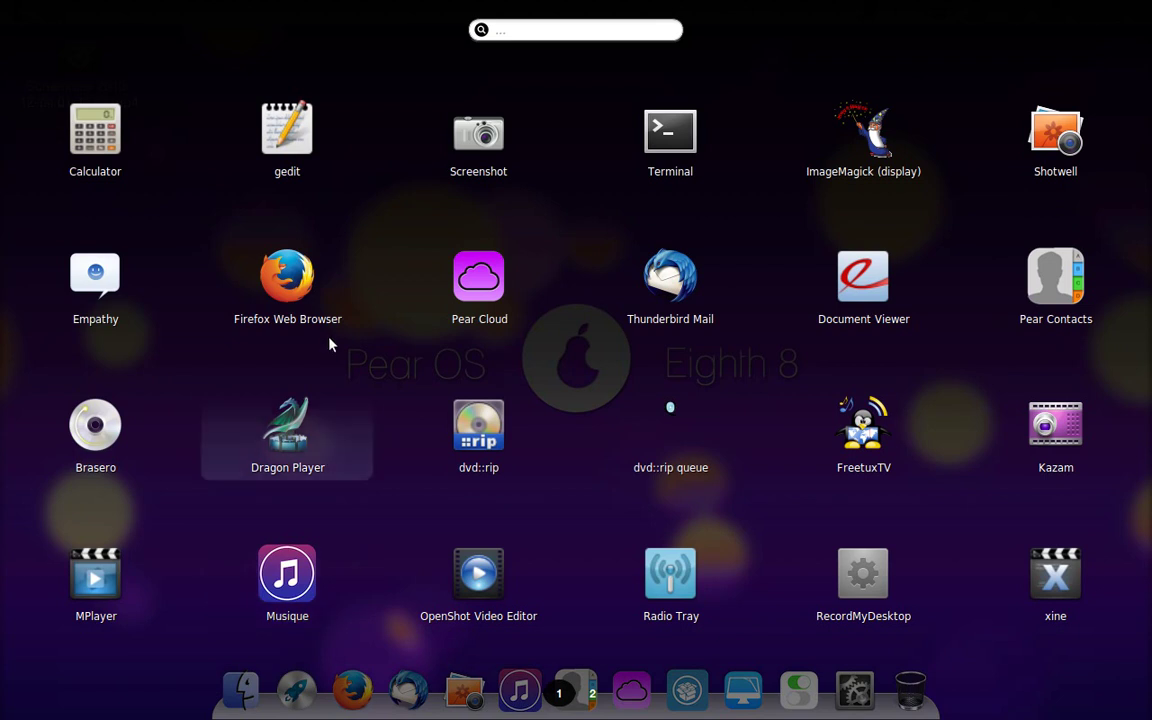
# - Launch Firefox, leave the session-restore page, and search Google for 'skype download'
pyautogui.click(310, 312)
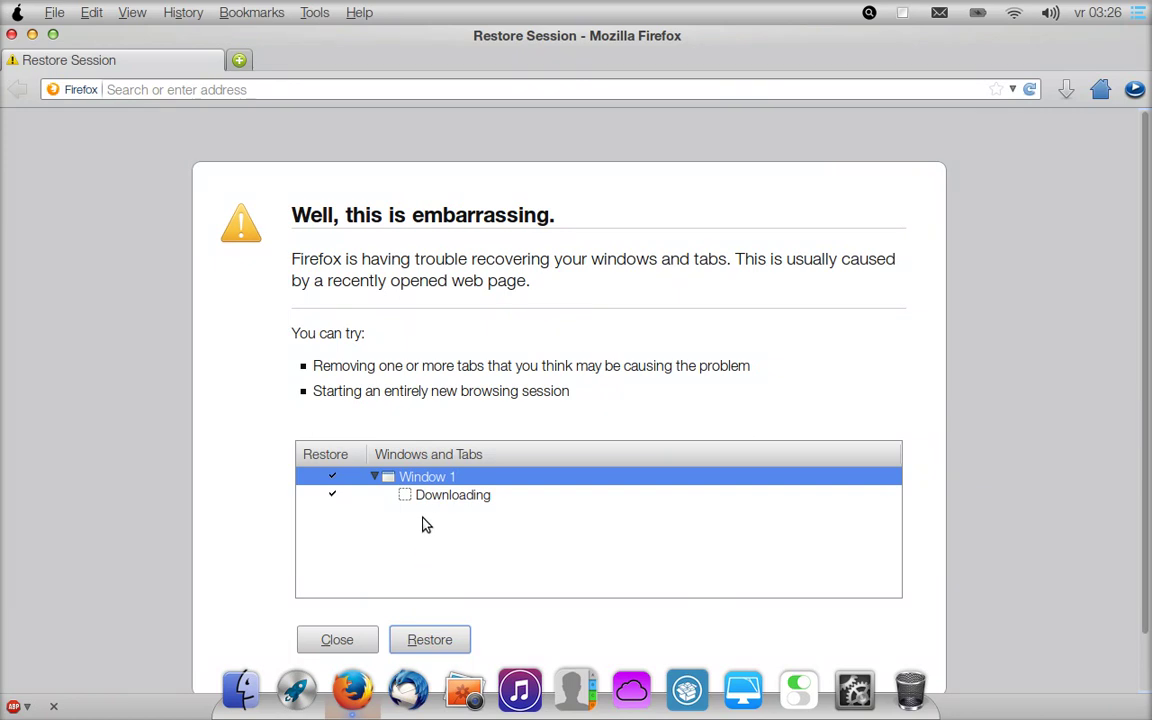
pyautogui.click(446, 94)
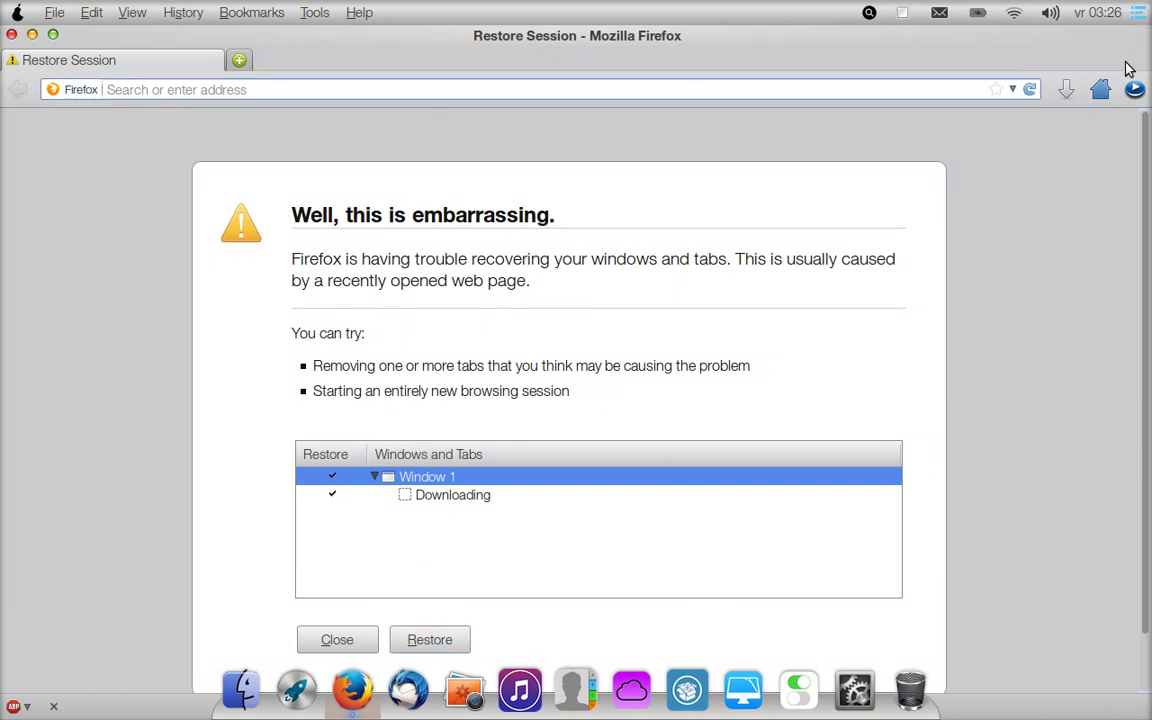
pyautogui.click(1100, 91)
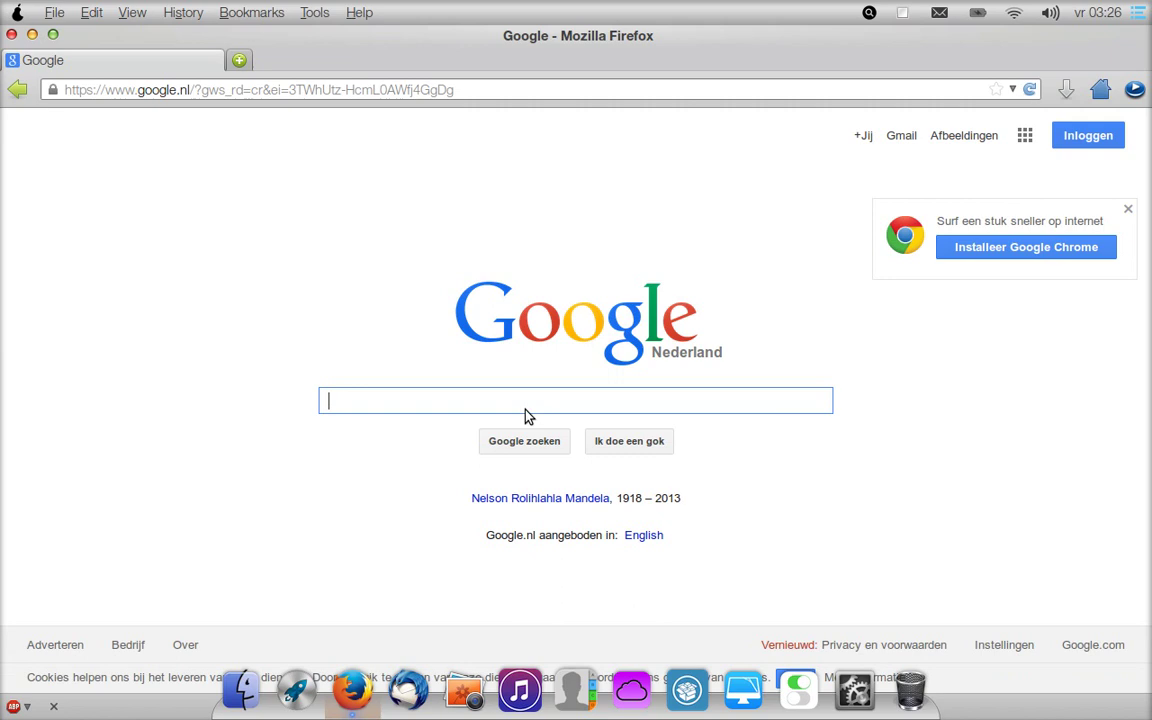
pyautogui.write('skyp')
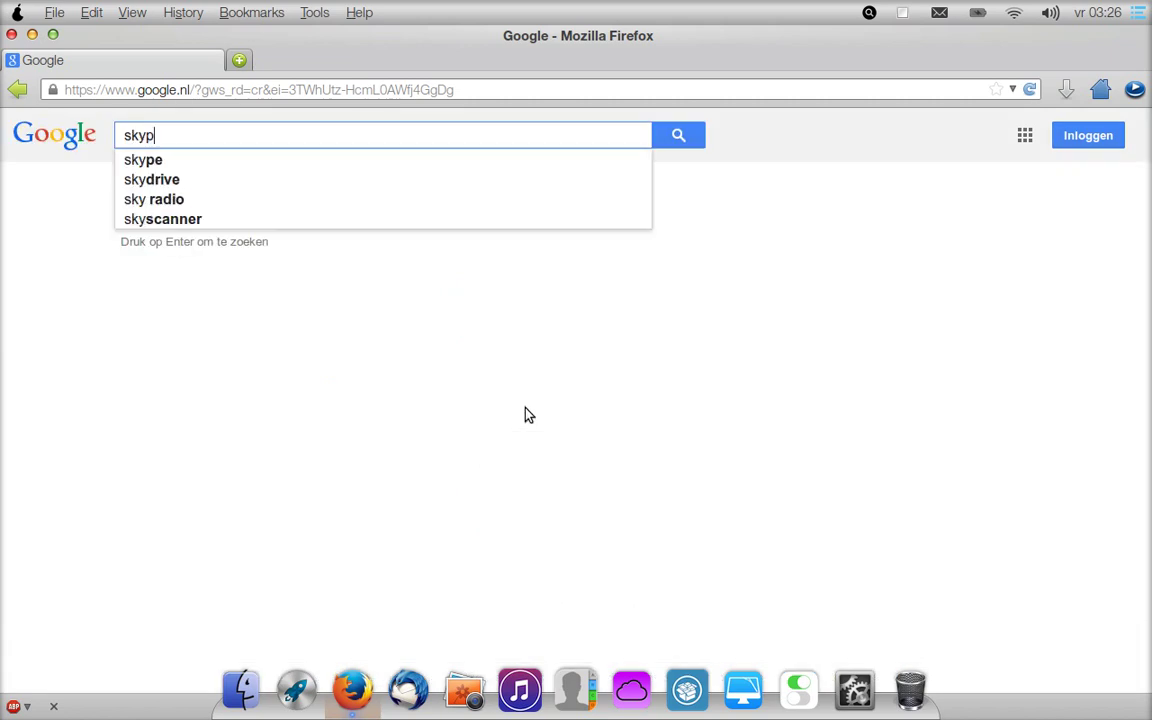
pyautogui.write('e download')
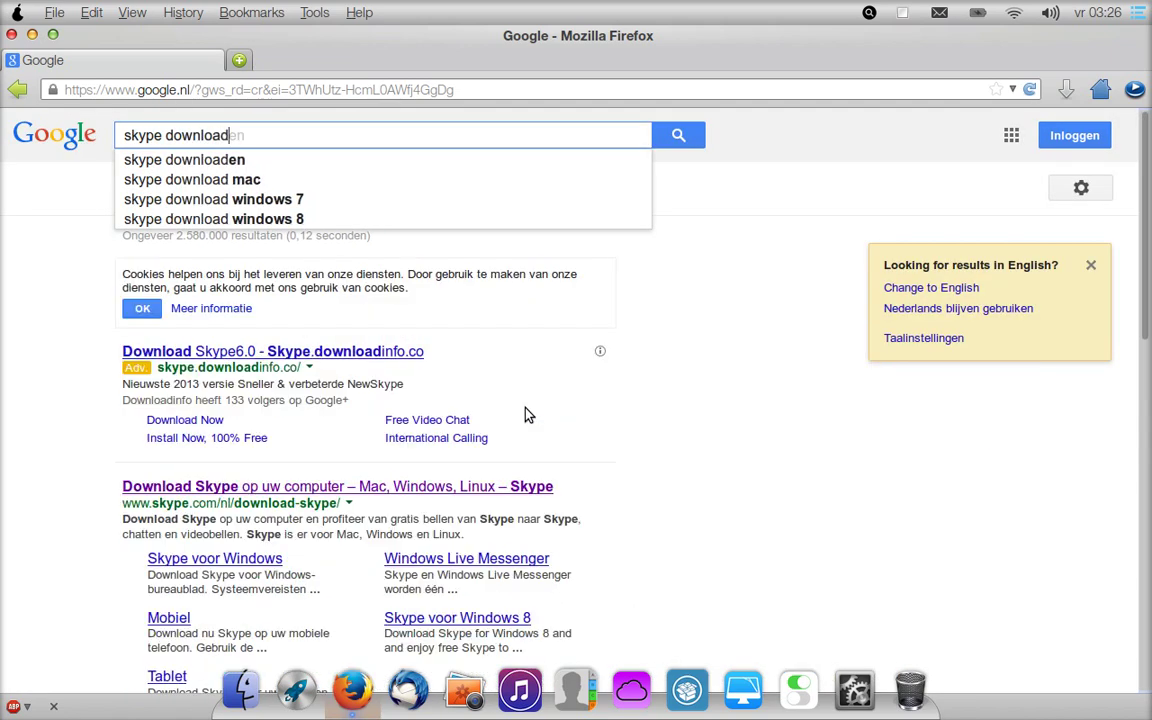
pyautogui.press('Return')
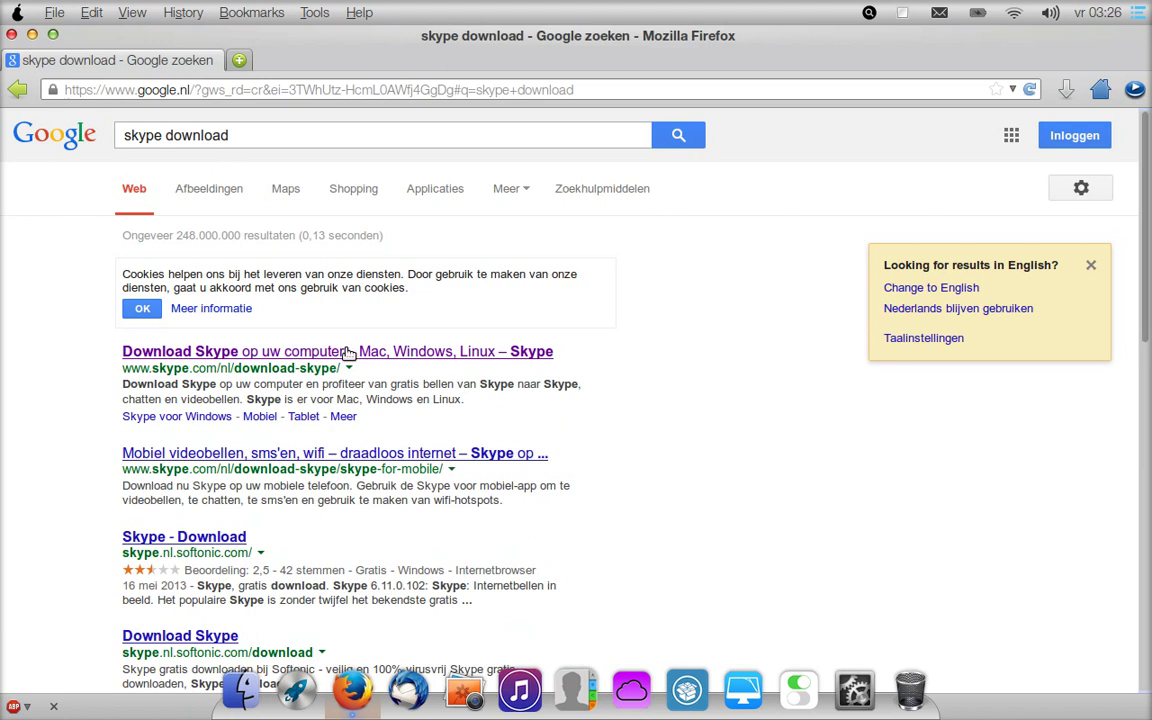
# - Open the skype.com Linux download page, then open the downloaded Skype .deb from Firefox's downloads
pyautogui.click(348, 352)
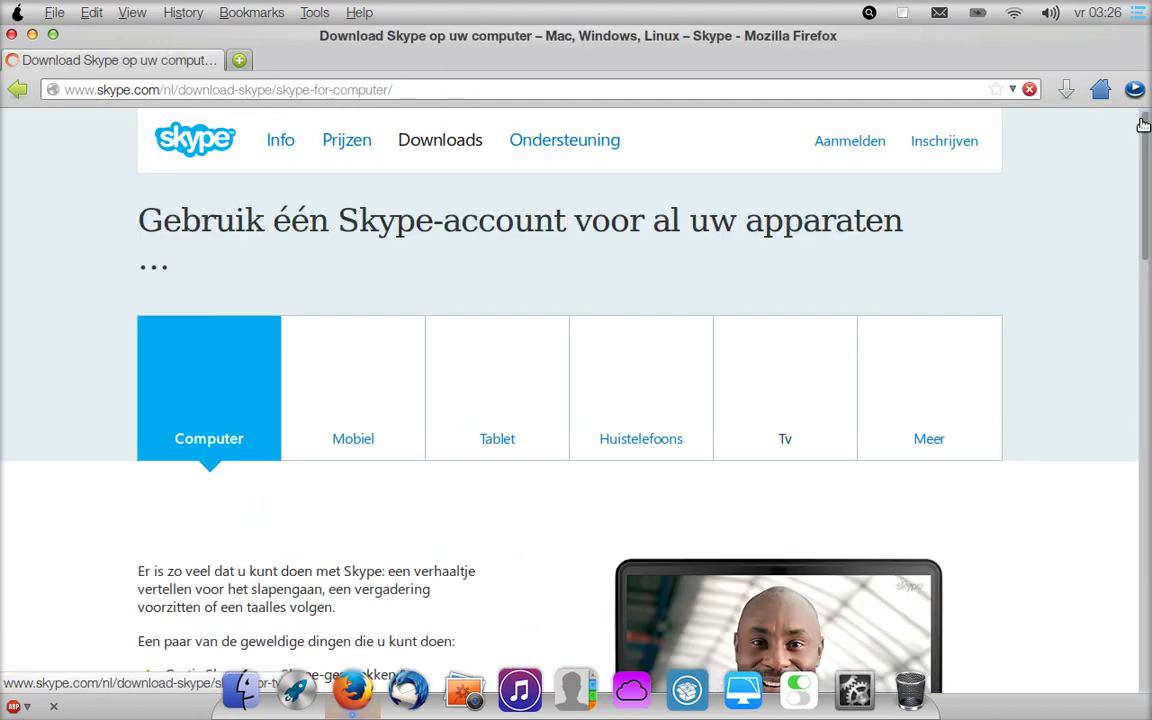
pyautogui.scroll(-10, 545, 390)
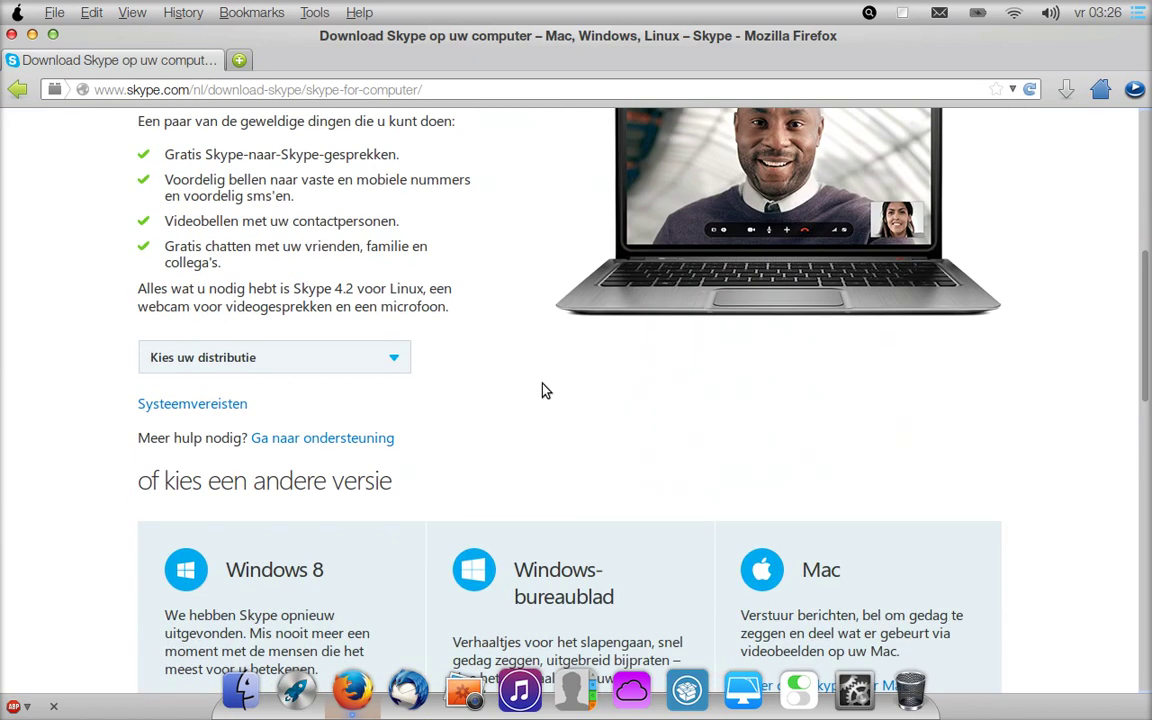
pyautogui.click(395, 362)
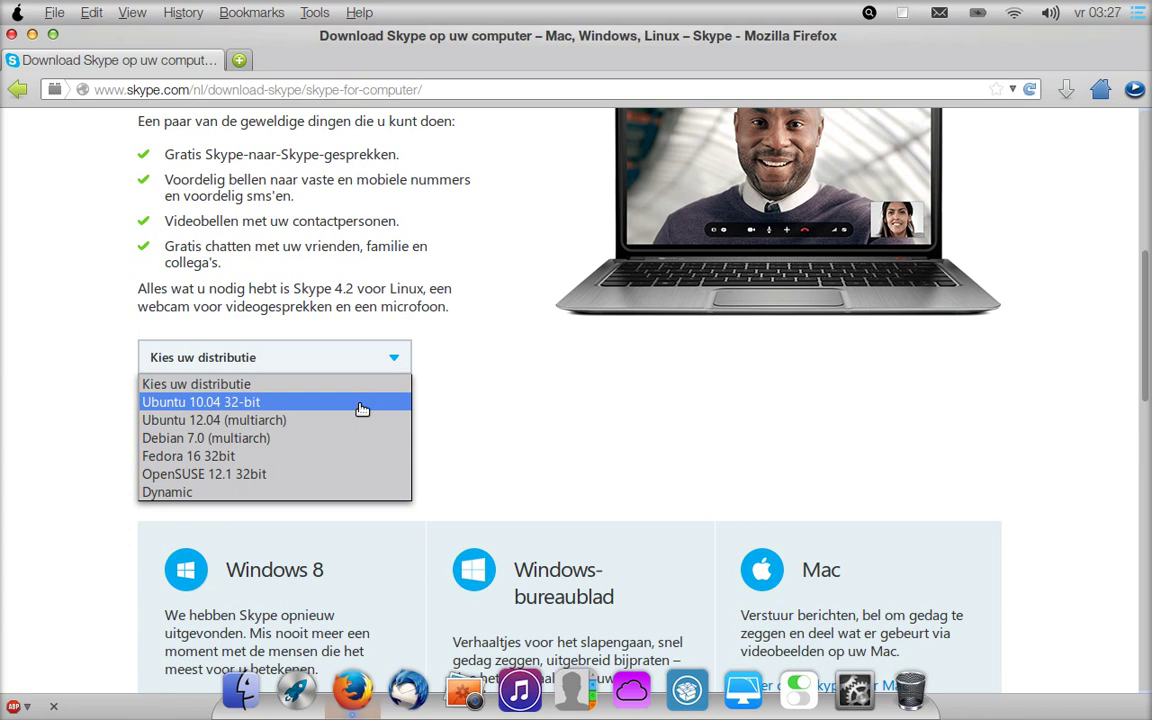
pyautogui.click(519, 412)
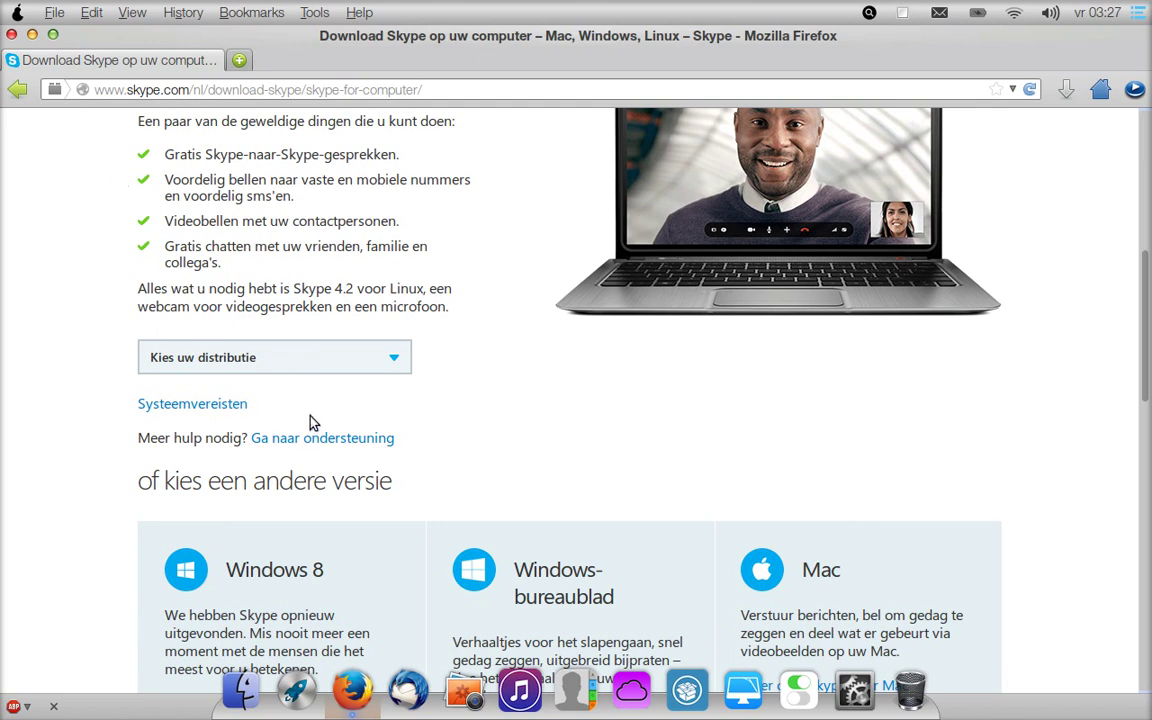
pyautogui.click(1067, 89)
pyautogui.click(966, 149)
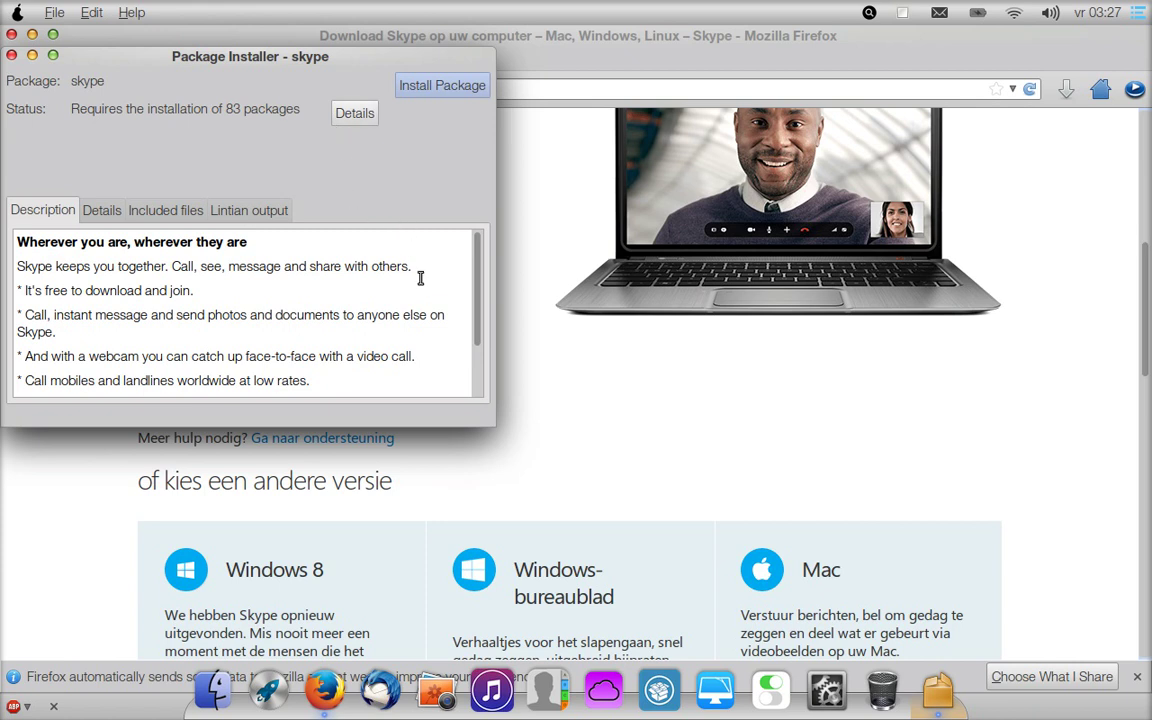
# - Scroll through the Skype package's Description tab in Package Installer
pyautogui.scroll(-1, 478, 310)
pyautogui.scroll(-2, 478, 316)
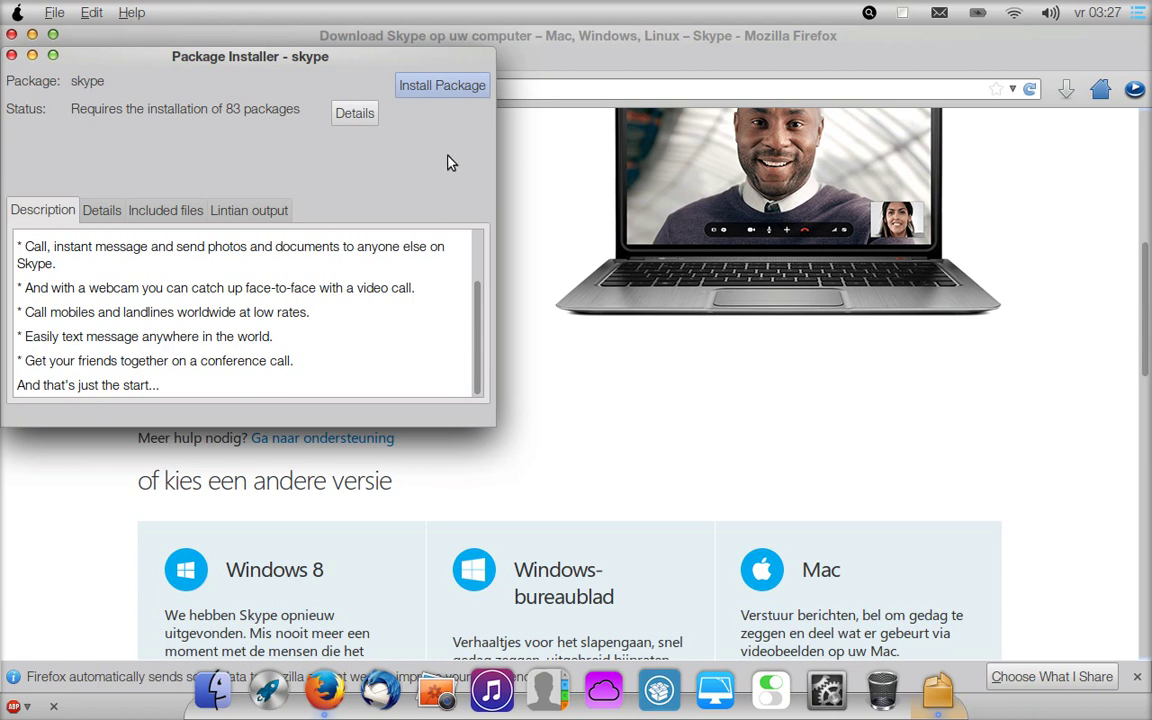
# - Install the Skype package with the administrator password, then minimize Firefox to watch progress
pyautogui.click(445, 86)
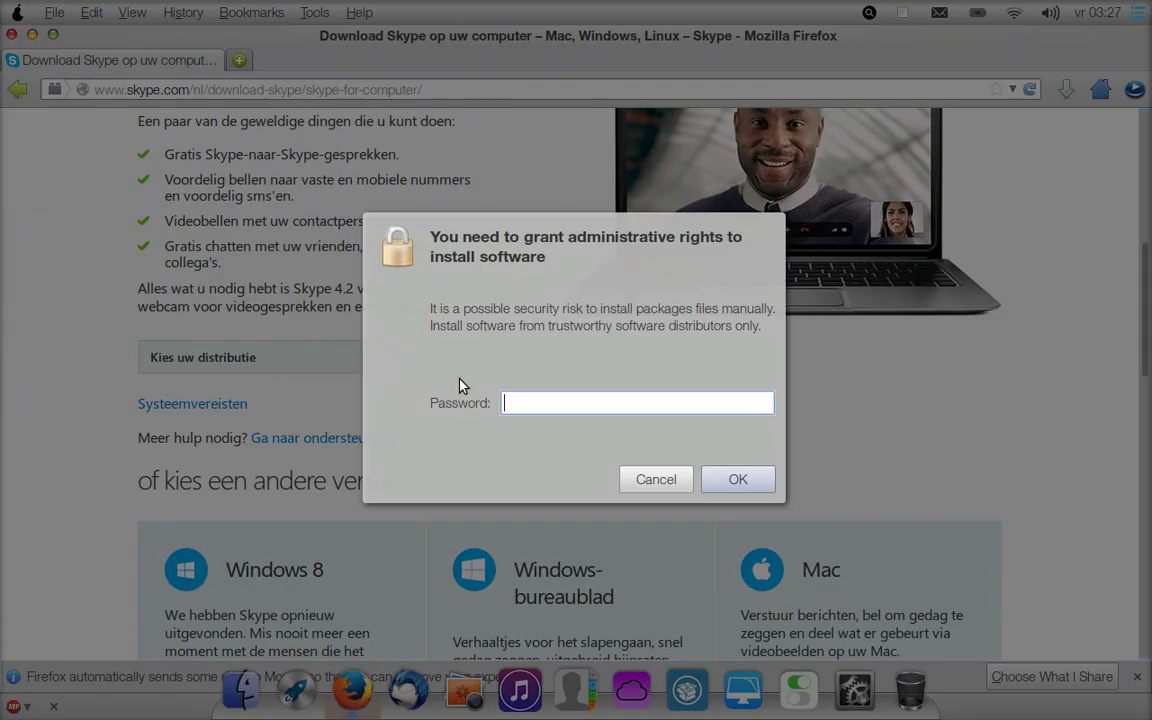
pyautogui.write('••••••')
pyautogui.press('Return')
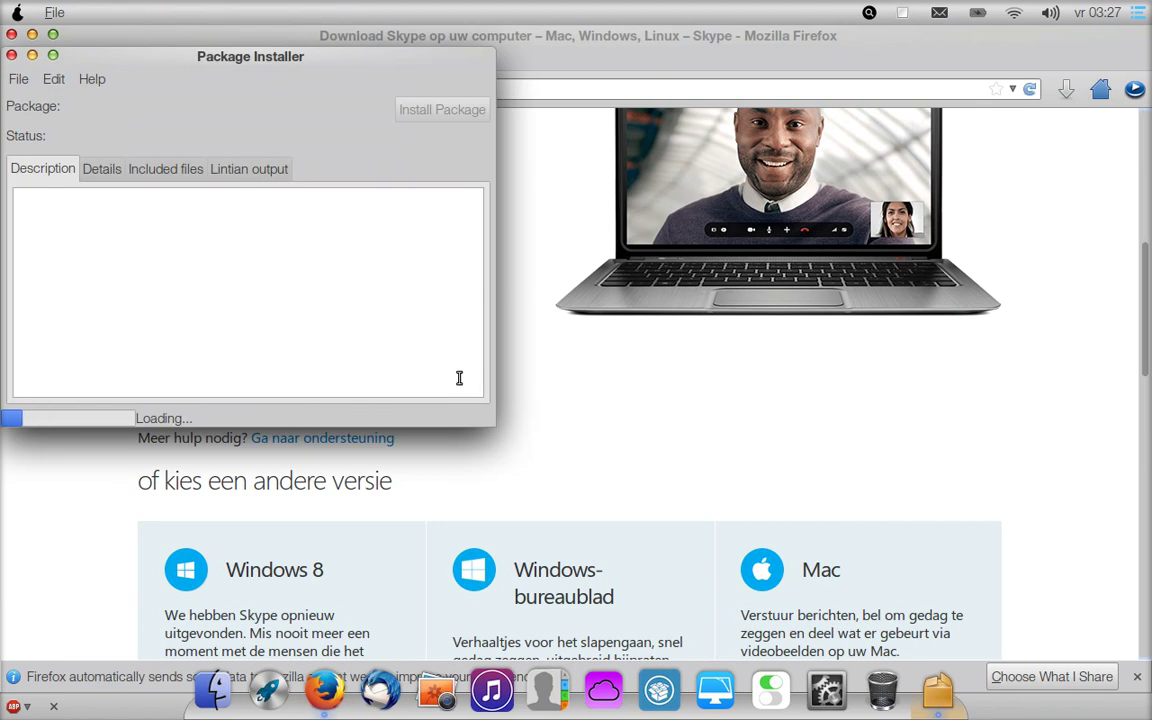
pyautogui.click(548, 262)
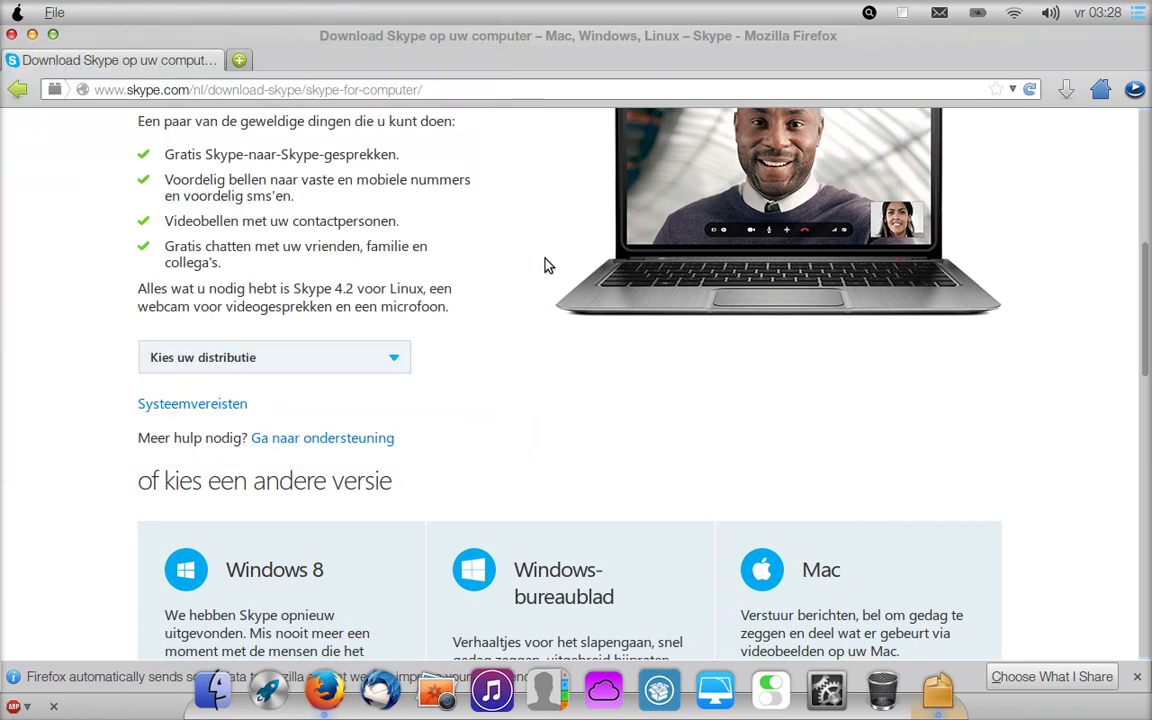
pyautogui.click(32, 34)
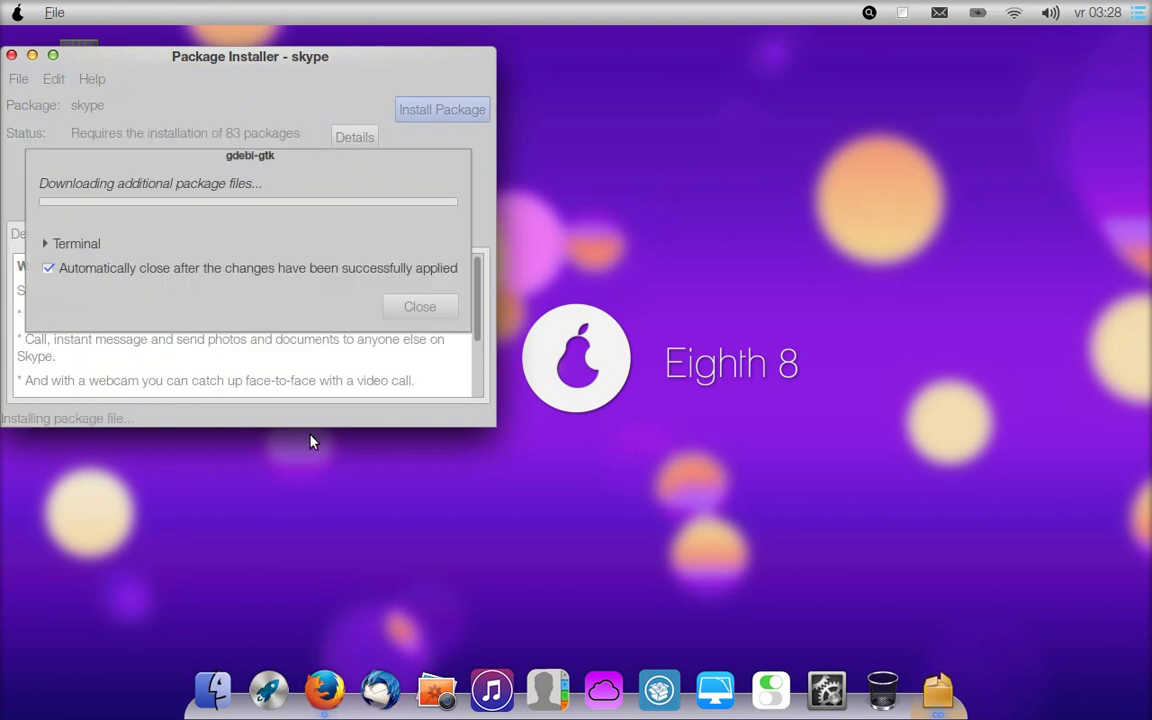
# - Launch Pear Software Center from the second page of Launchpad
pyautogui.click(268, 690)
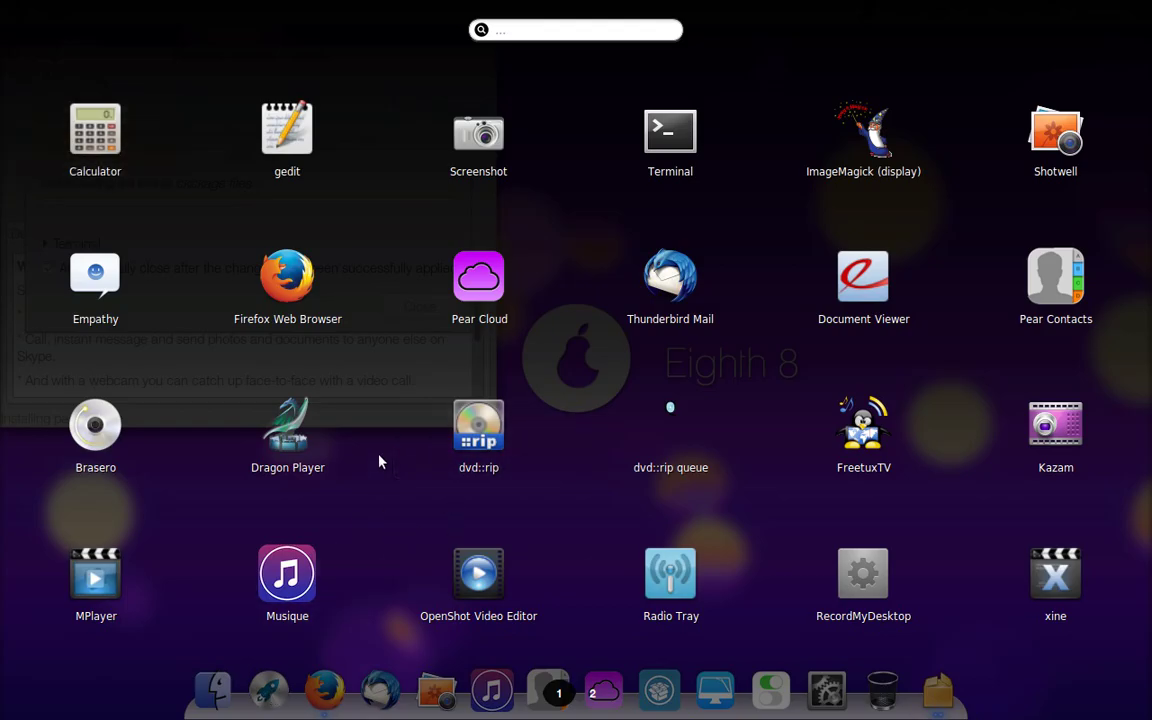
pyautogui.click(592, 693)
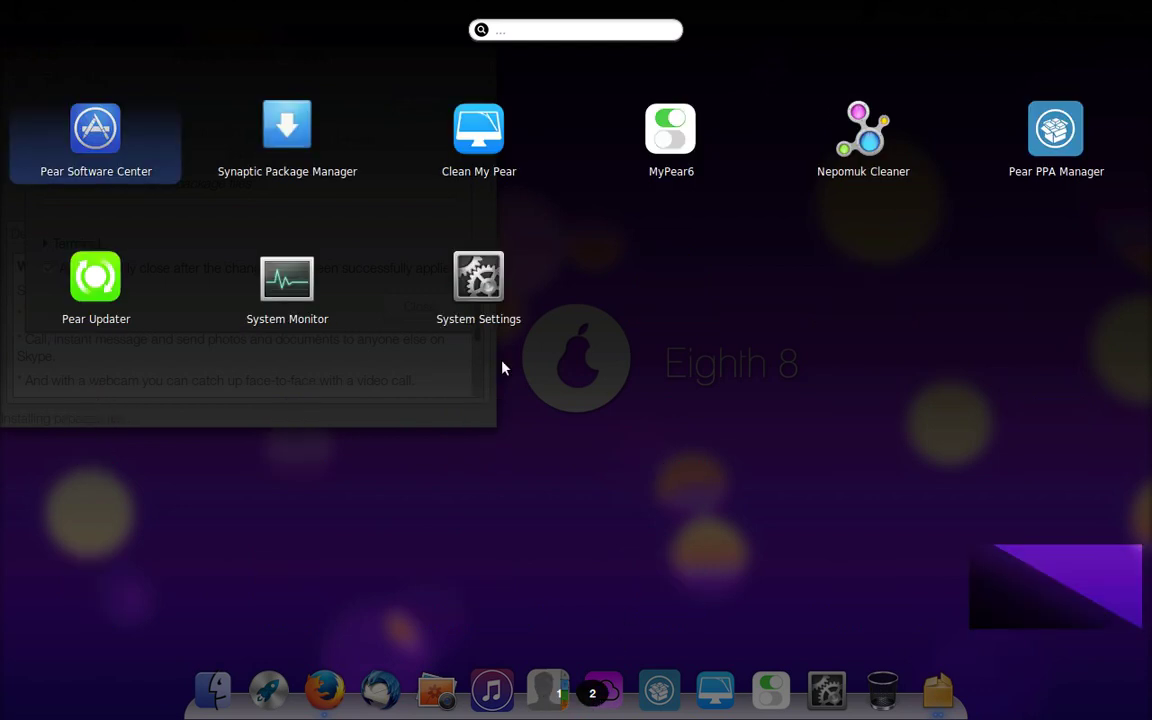
pyautogui.click(126, 160)
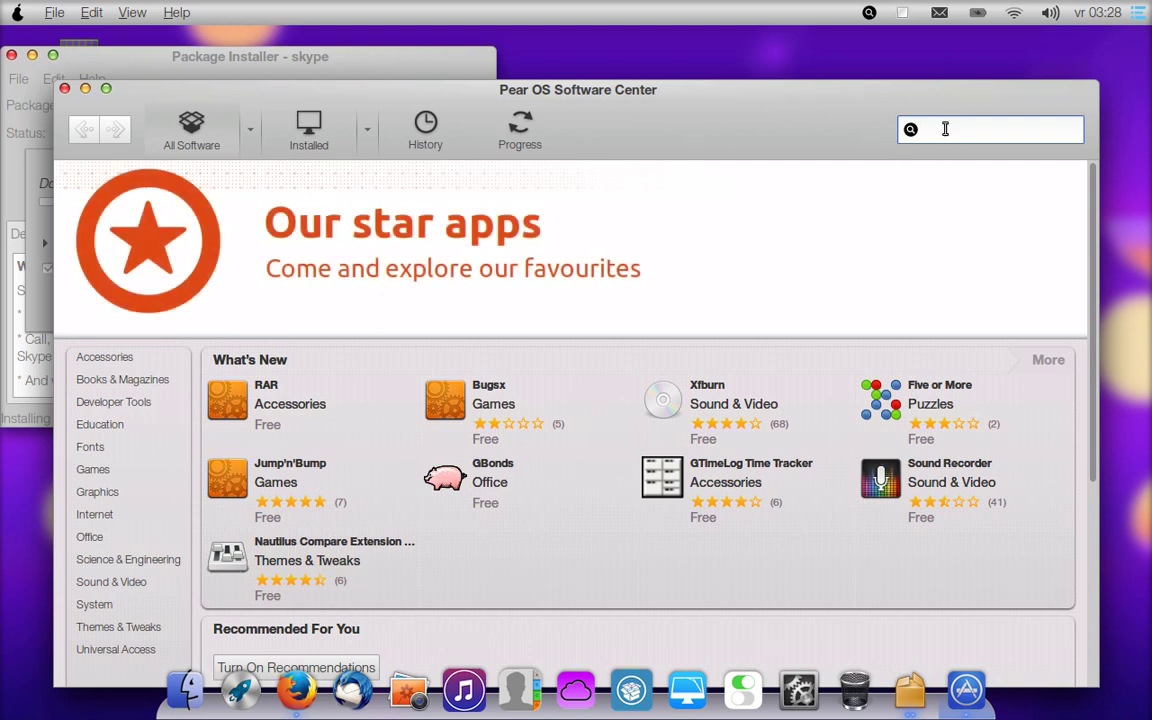
# - Search 'on screen' and install the Onboard keyboard, authorizing with the user's password
pyautogui.write('on screen')
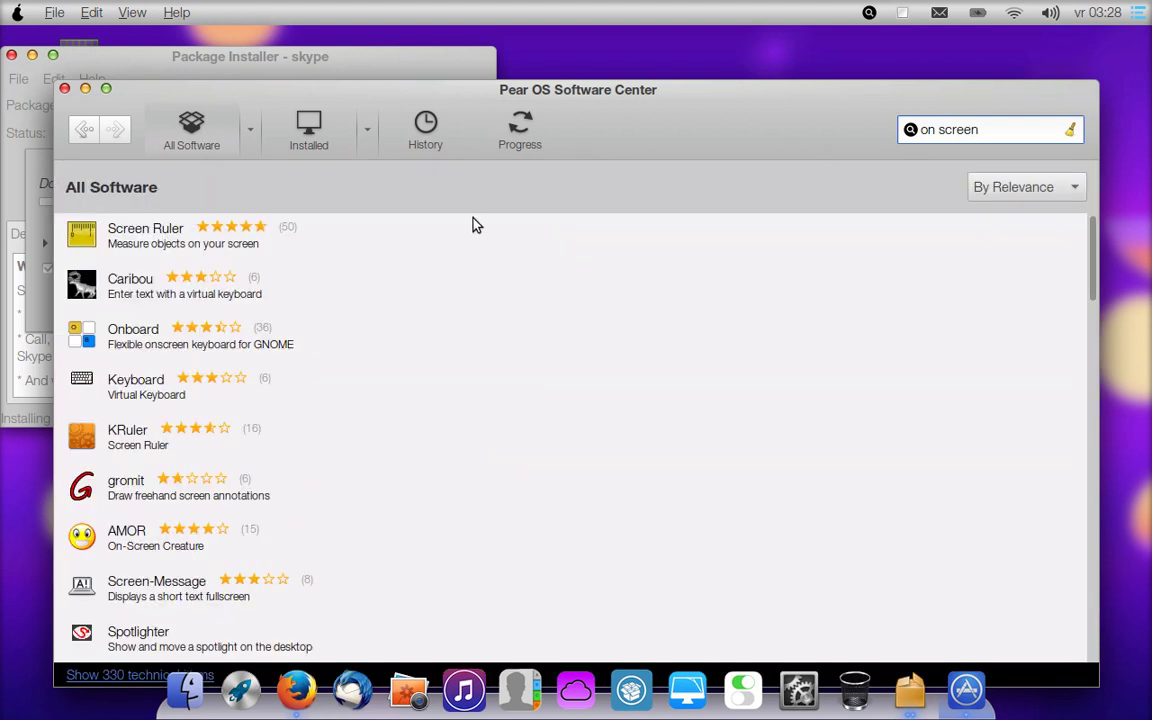
pyautogui.click(138, 335)
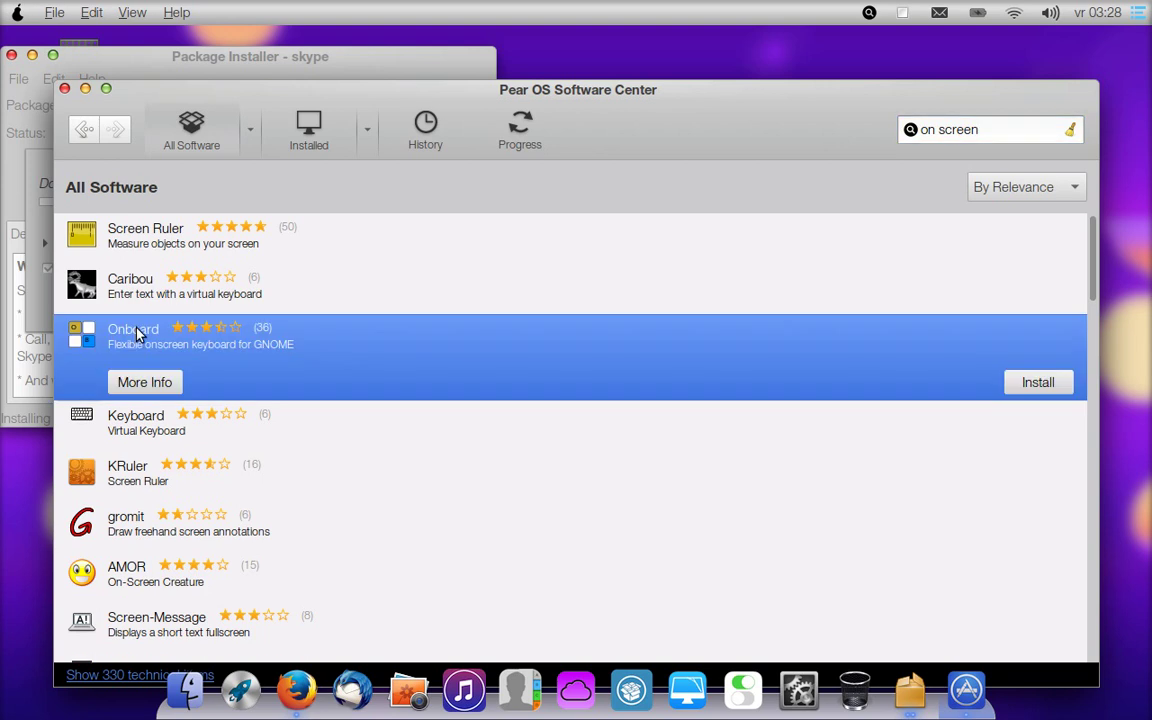
pyautogui.click(1025, 382)
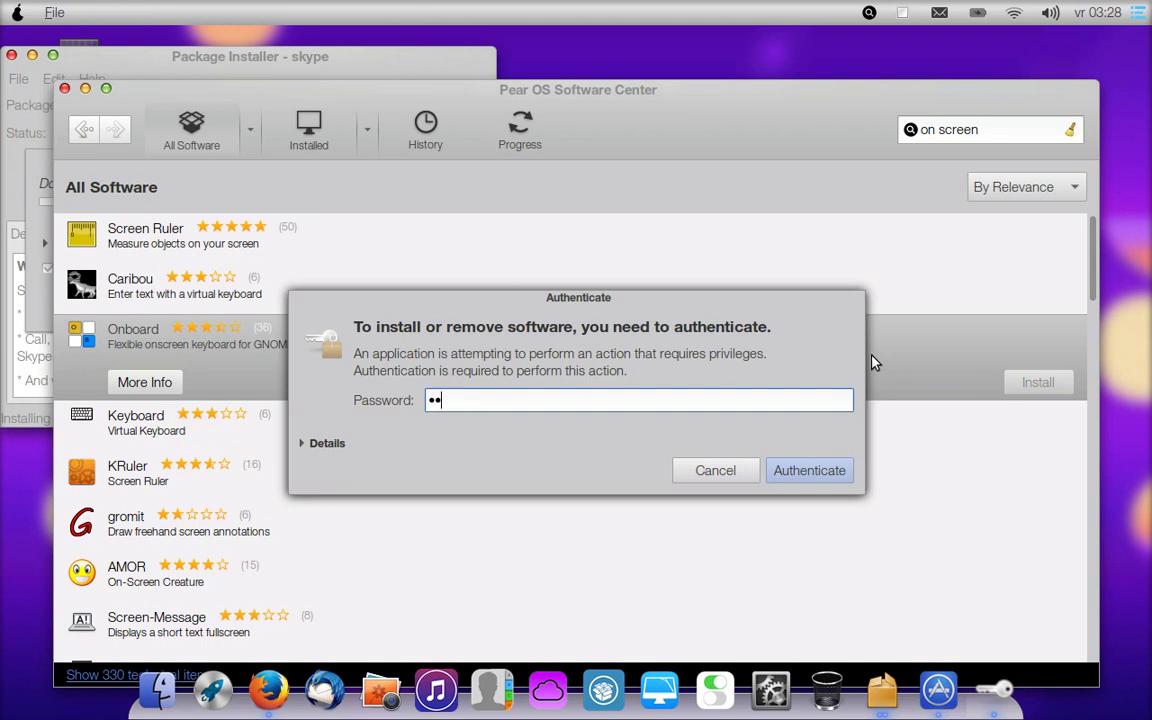
pyautogui.write('••••••')
pyautogui.press('Return')
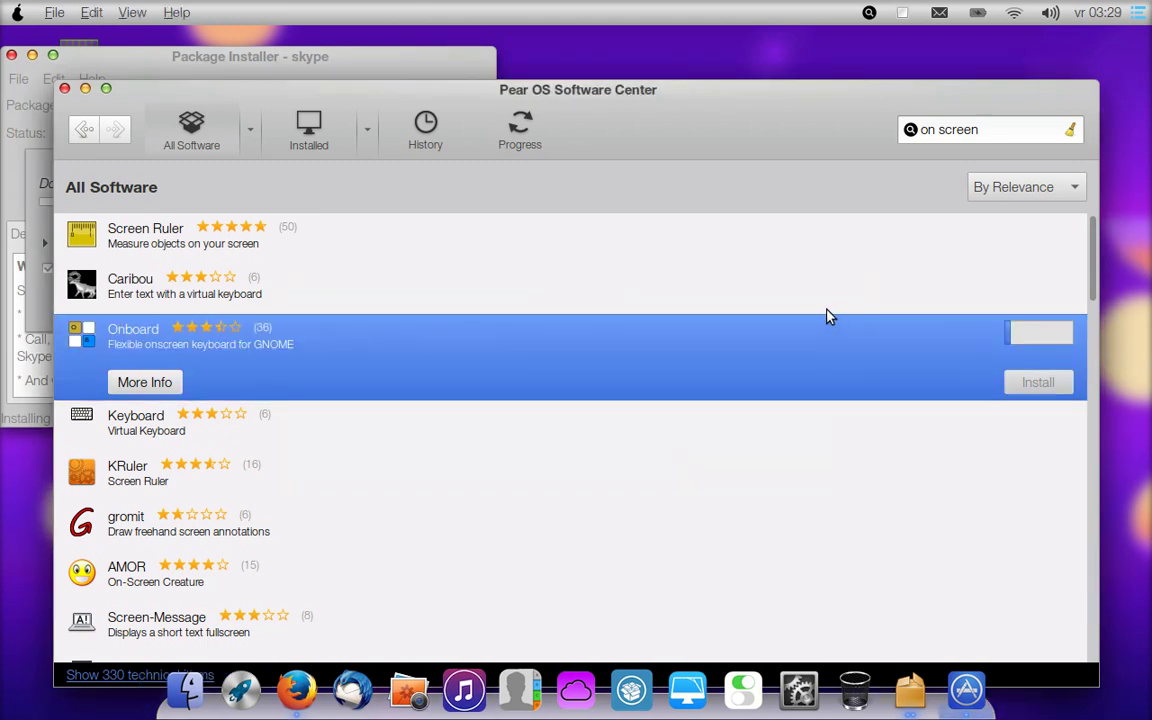
pyautogui.click(448, 77)
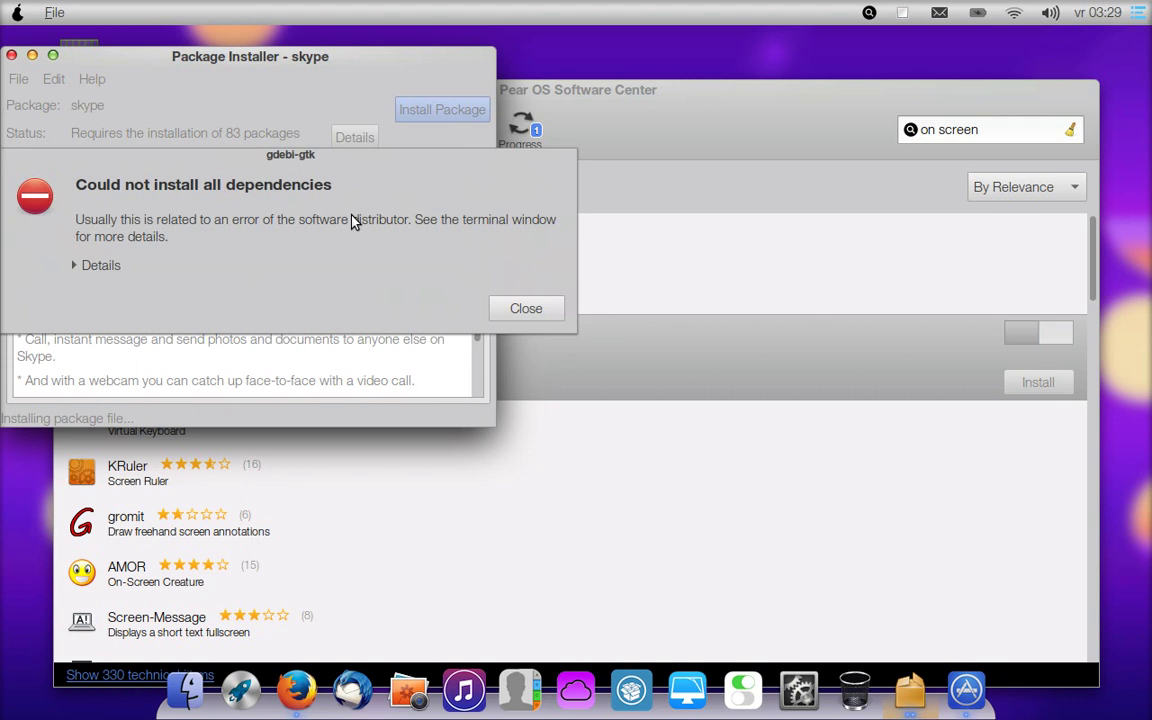
# - Close the 'Could not install all dependencies' error and the failed install progress dialog
pyautogui.click(543, 323)
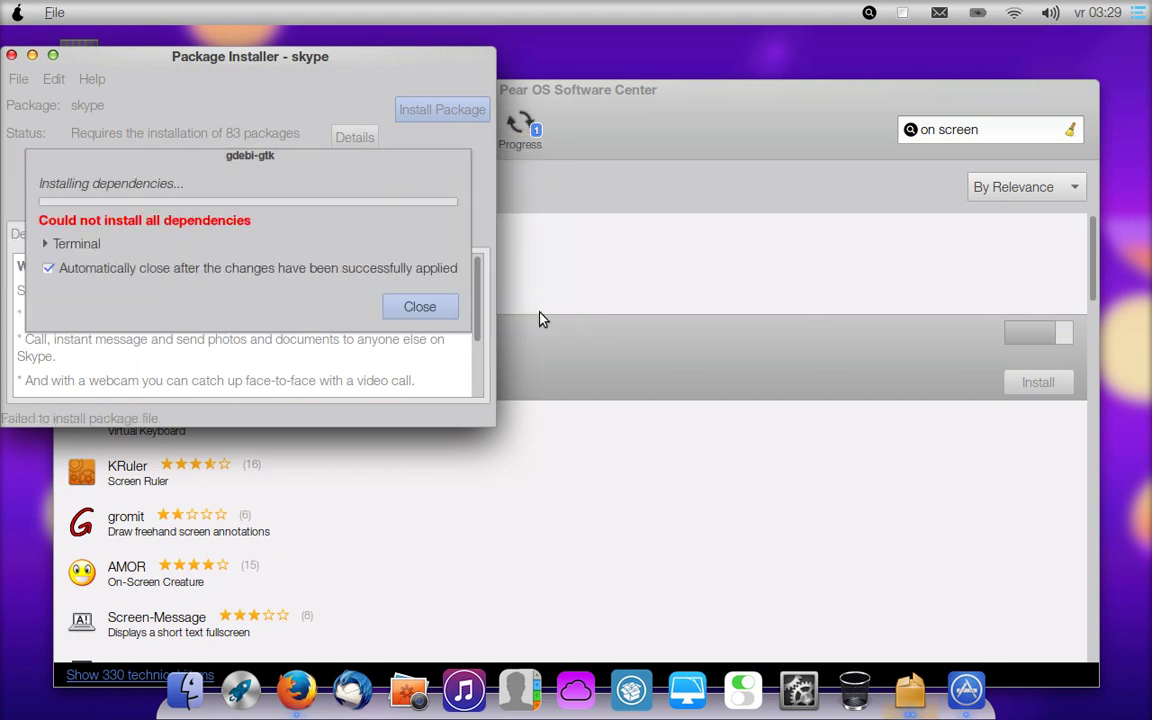
pyautogui.click(437, 316)
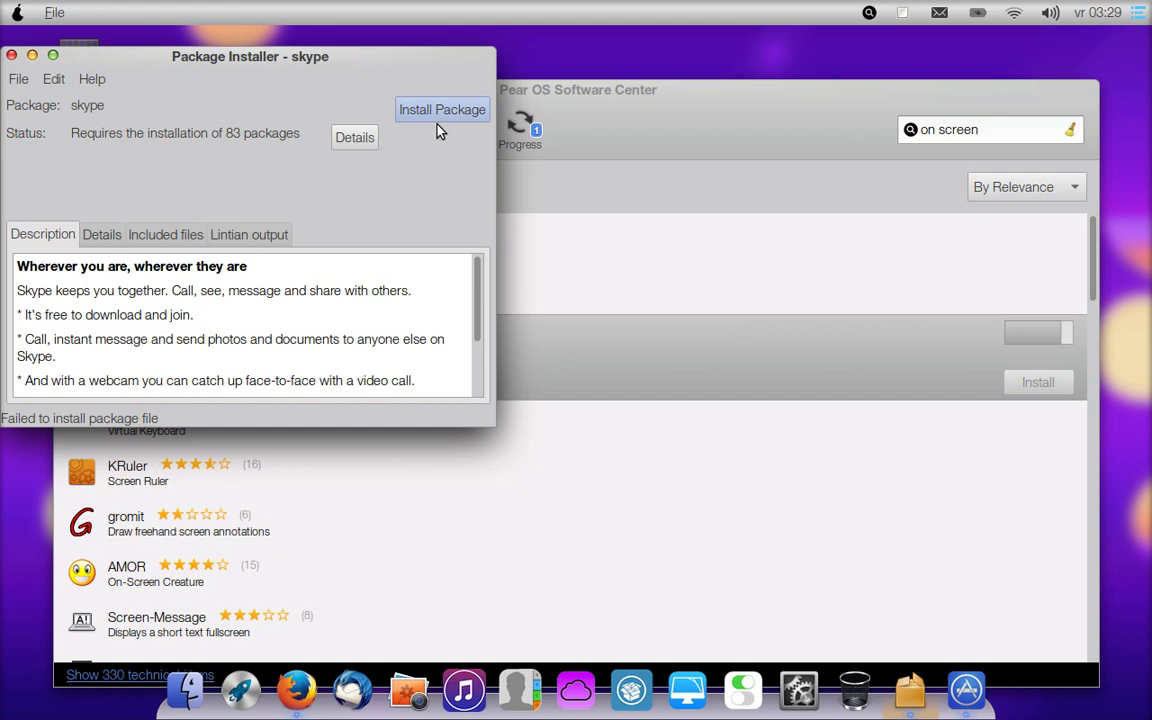
pyautogui.moveTo(584, 121); pyautogui.dragTo(608, 123)
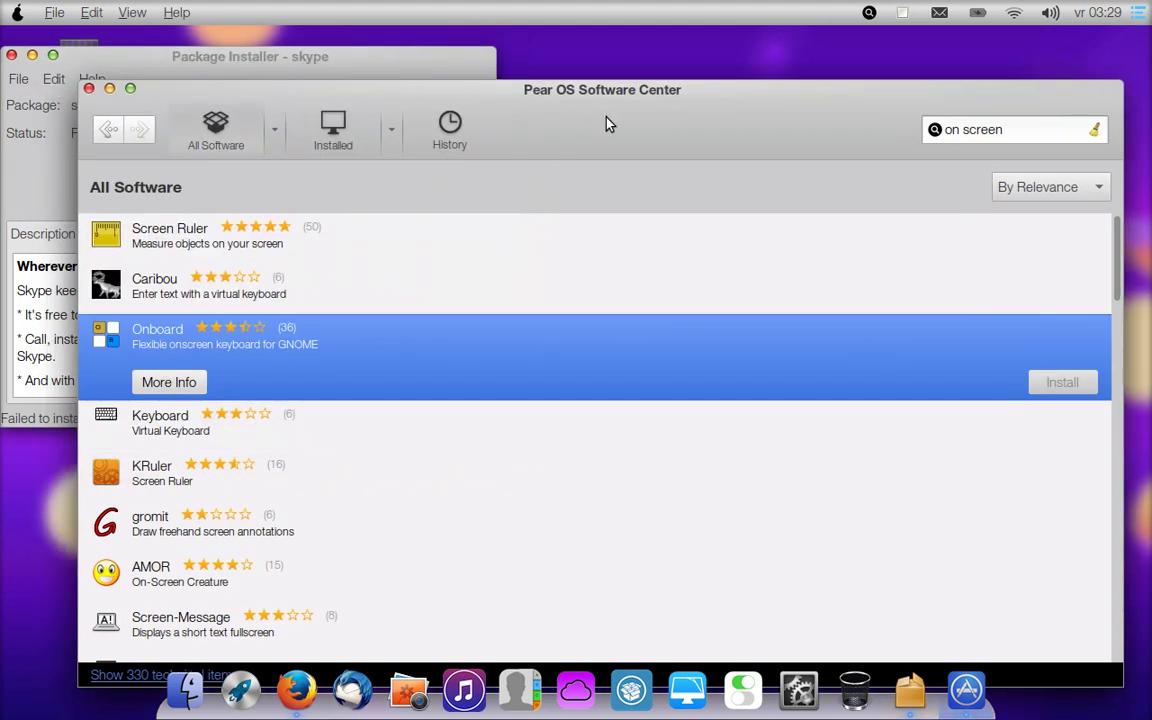
pyautogui.click(482, 75)
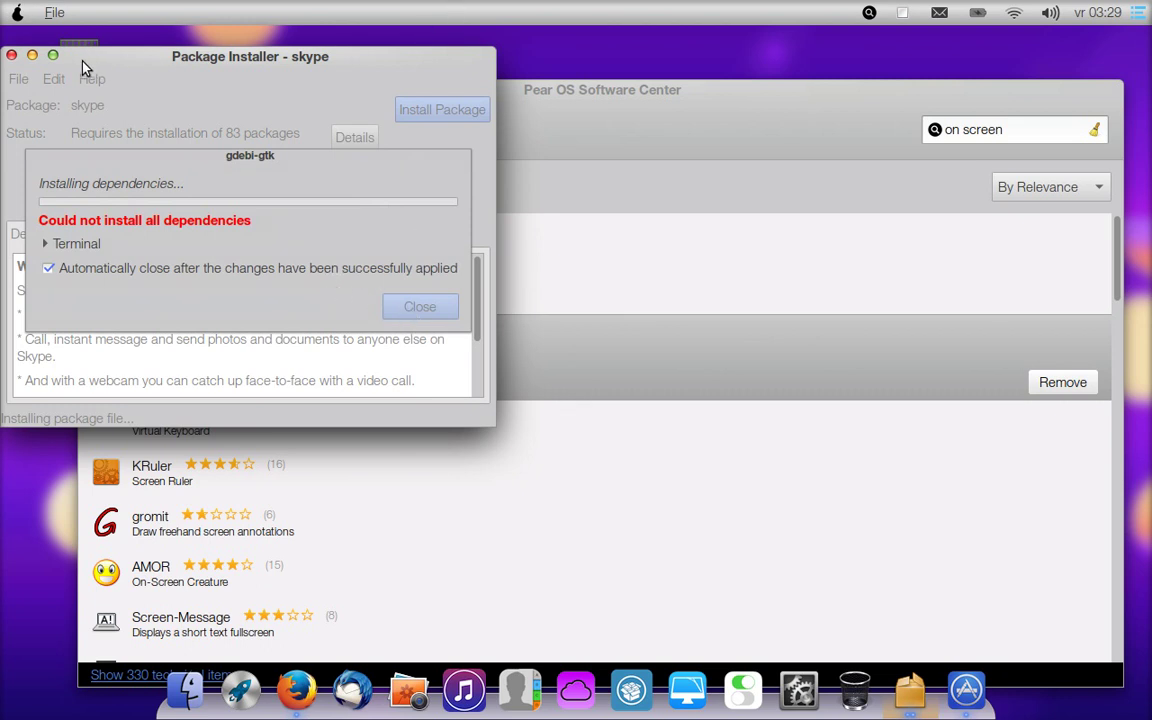
pyautogui.click(31, 53)
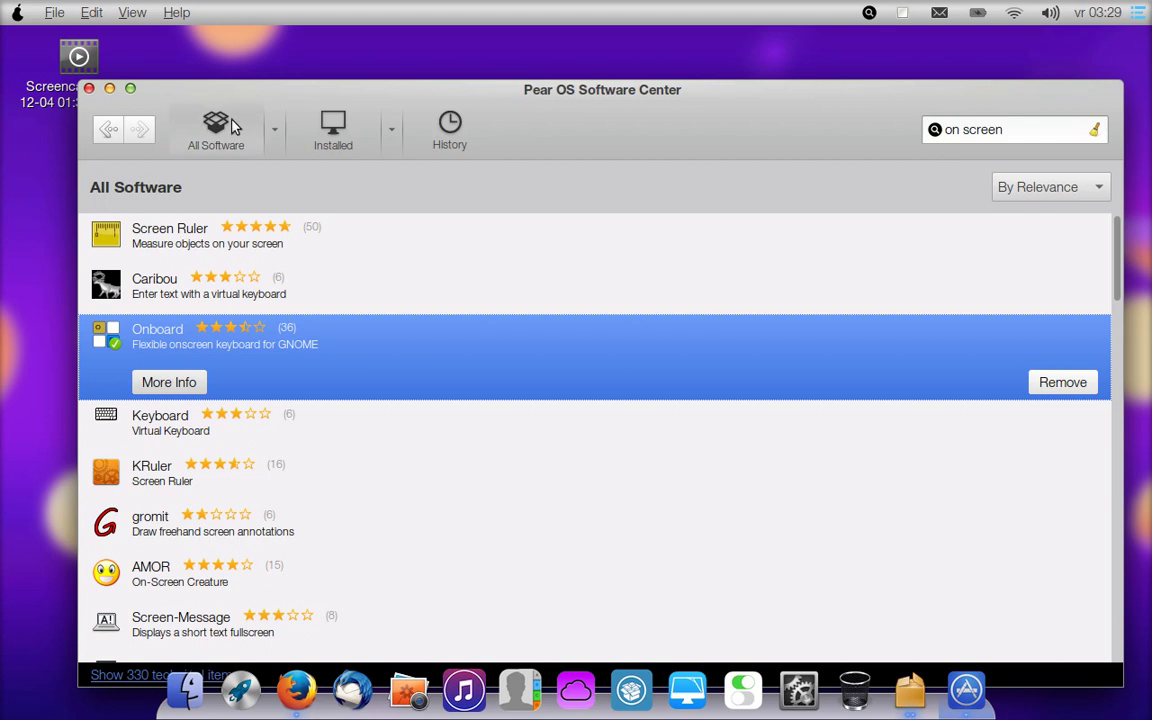
pyautogui.click(93, 14)
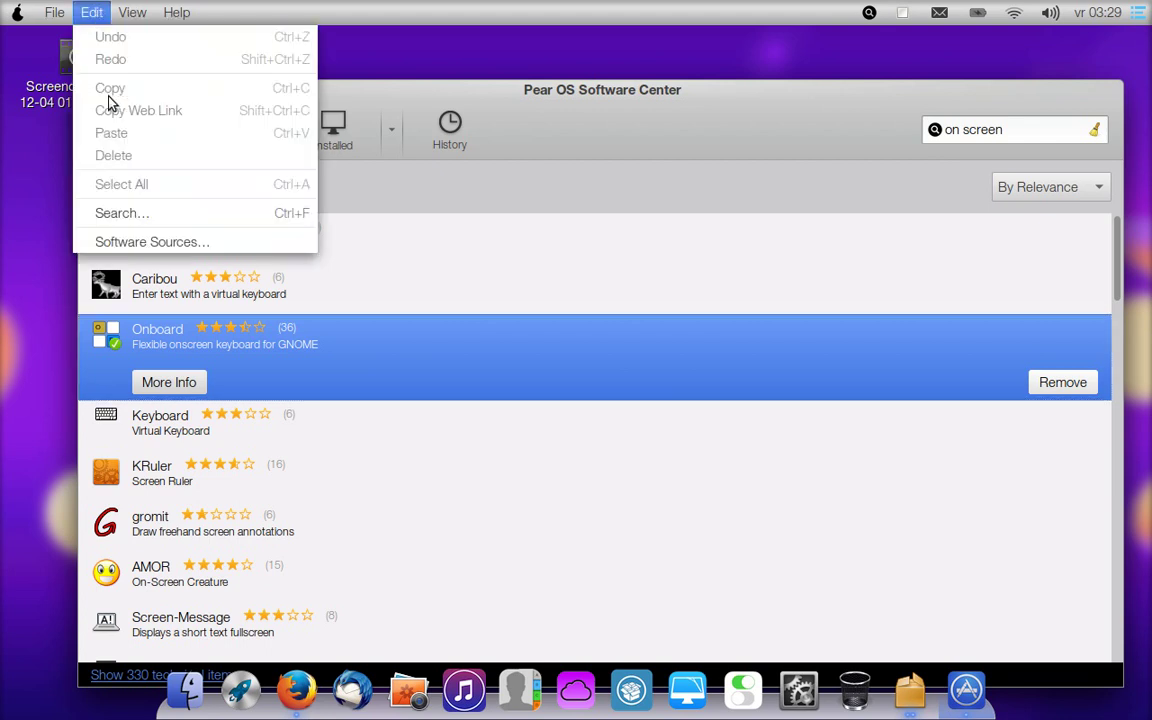
pyautogui.click(155, 243)
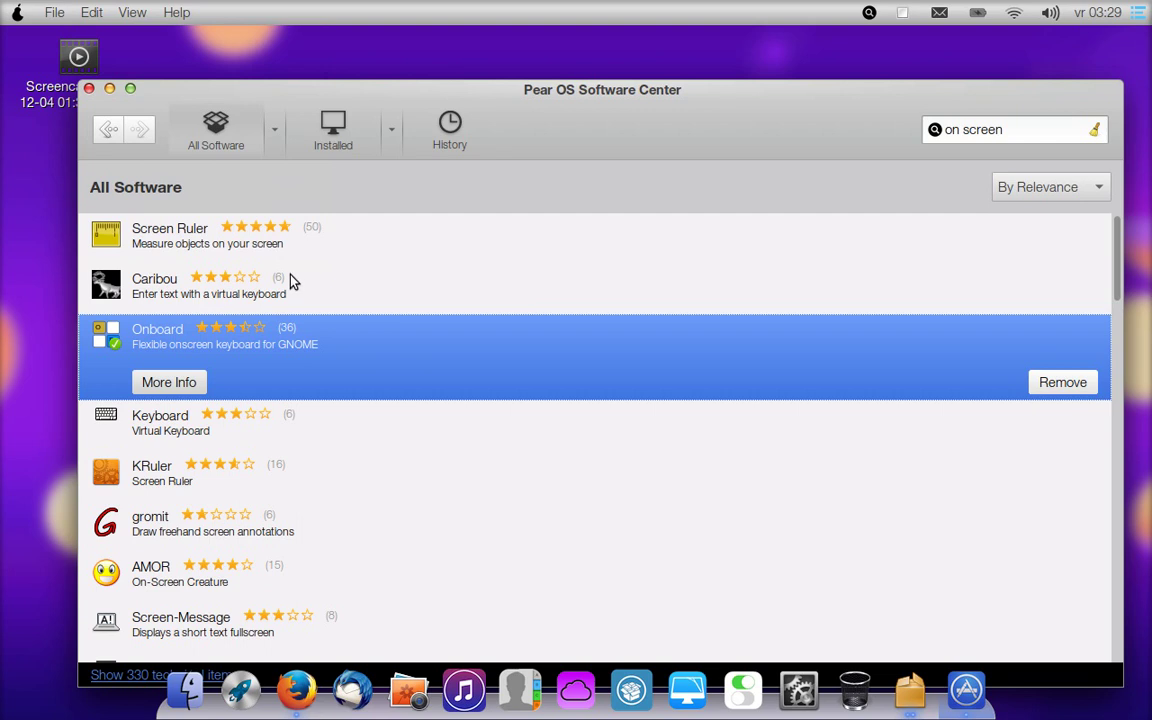
pyautogui.click(18, 12)
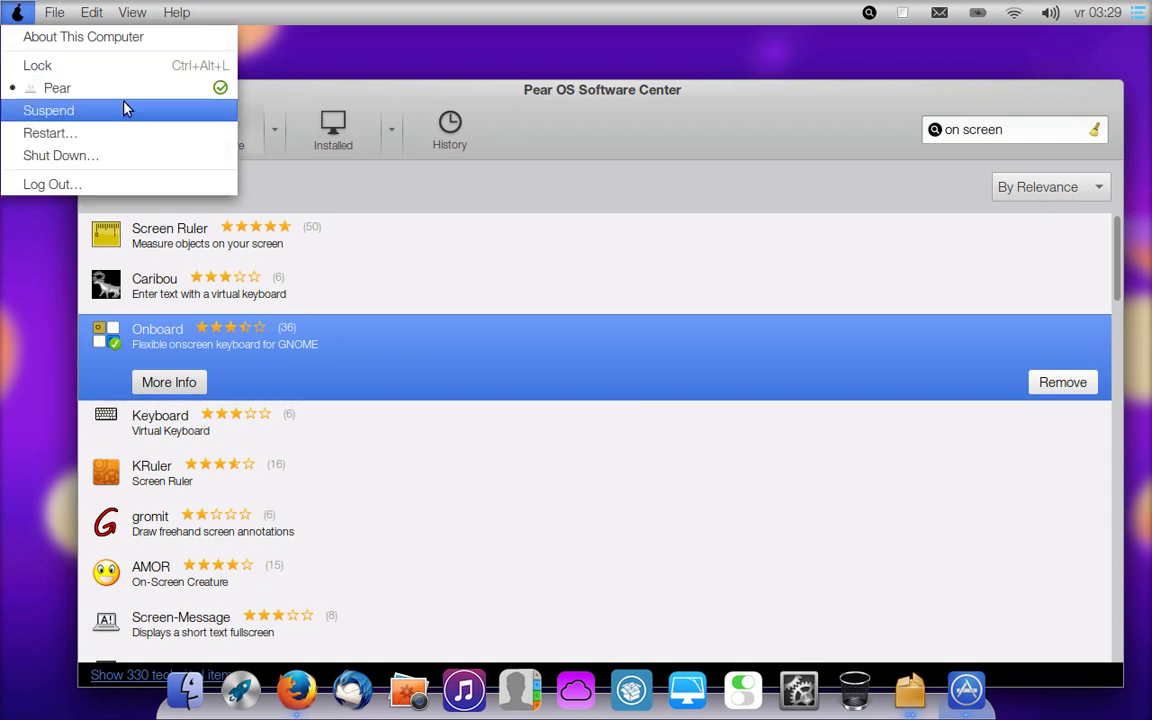
pyautogui.click(124, 44)
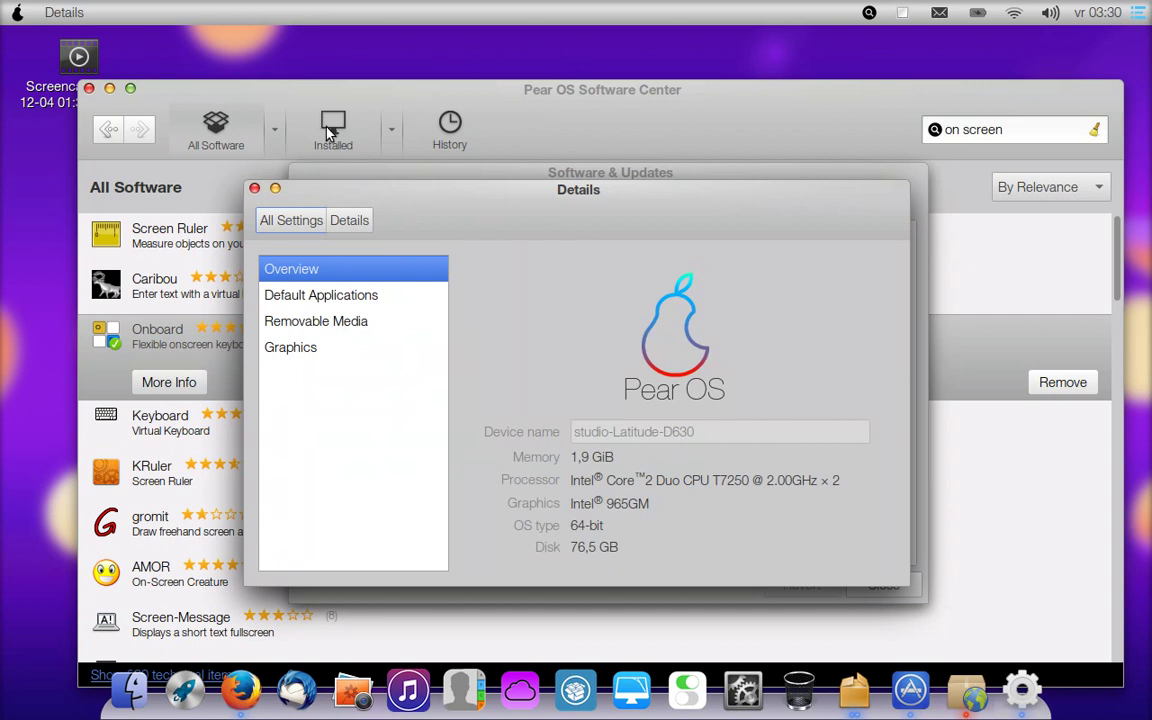
pyautogui.click(254, 188)
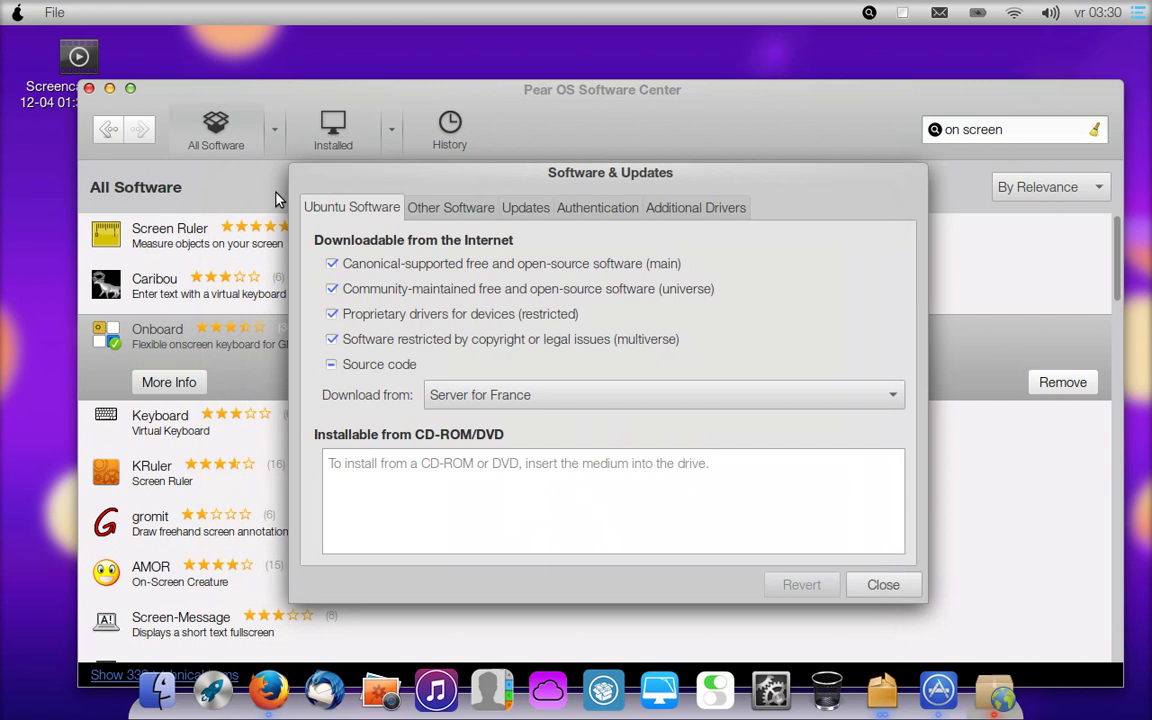
pyautogui.click(883, 585)
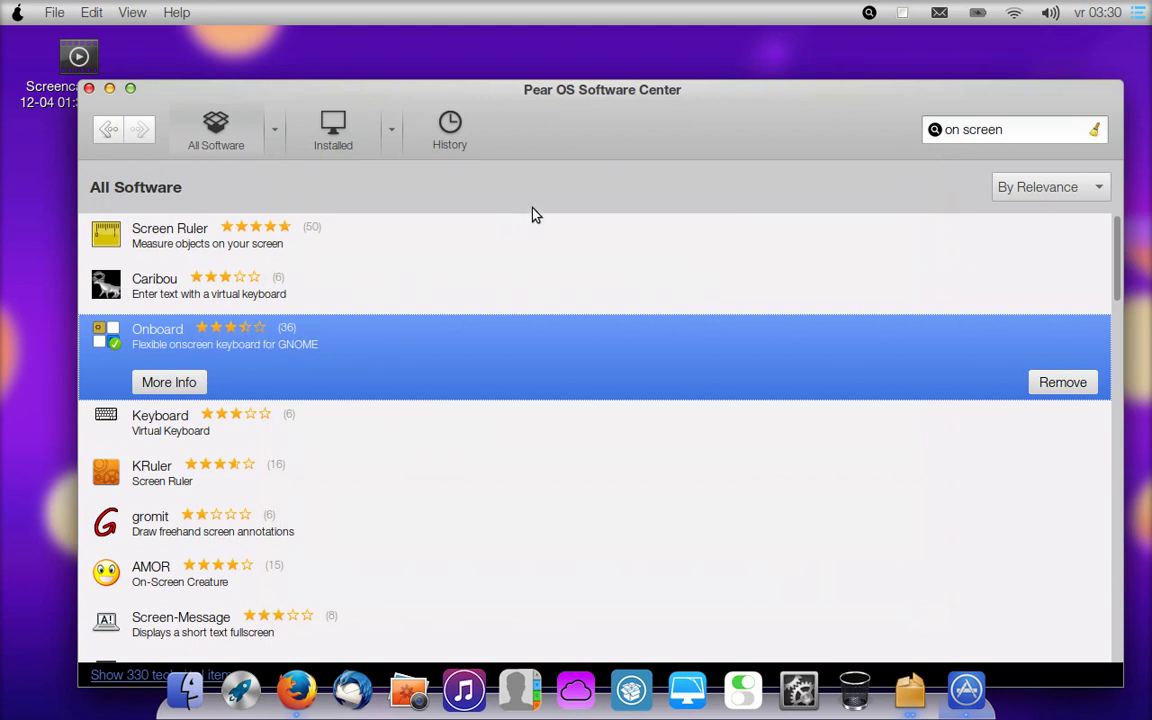
# - Save the Skype 4.2 .deb for Ubuntu 12.04 (multiarch) from the Skype download page
pyautogui.click(88, 88)
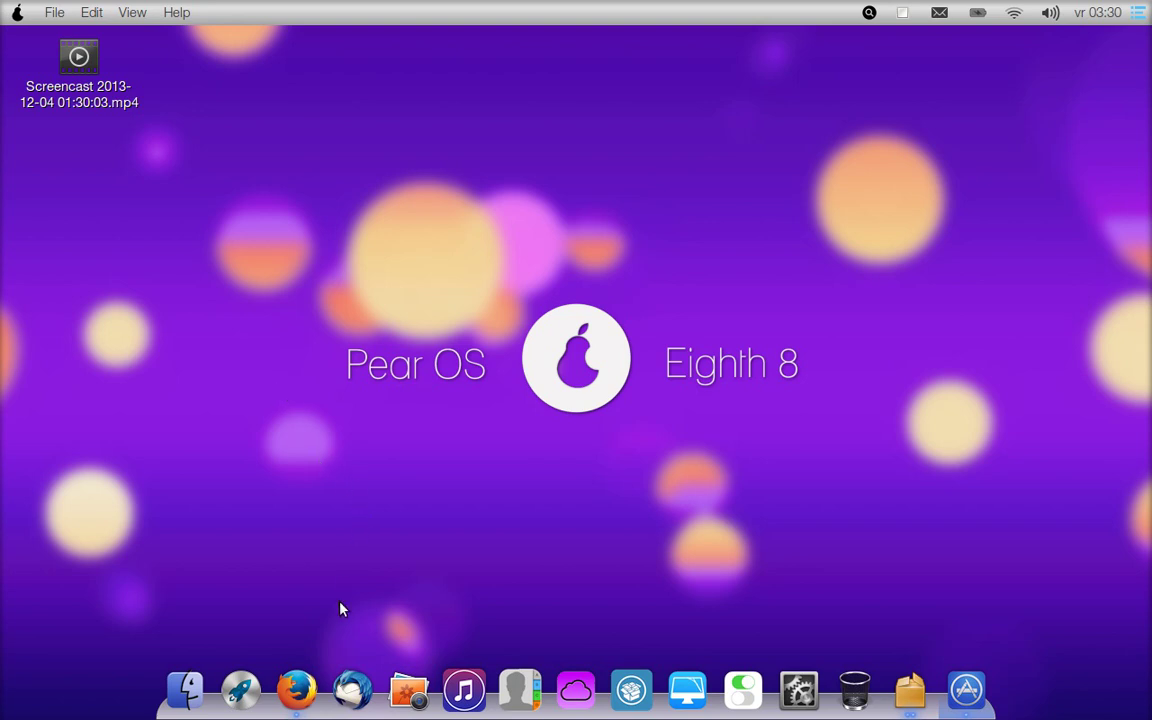
pyautogui.click(298, 690)
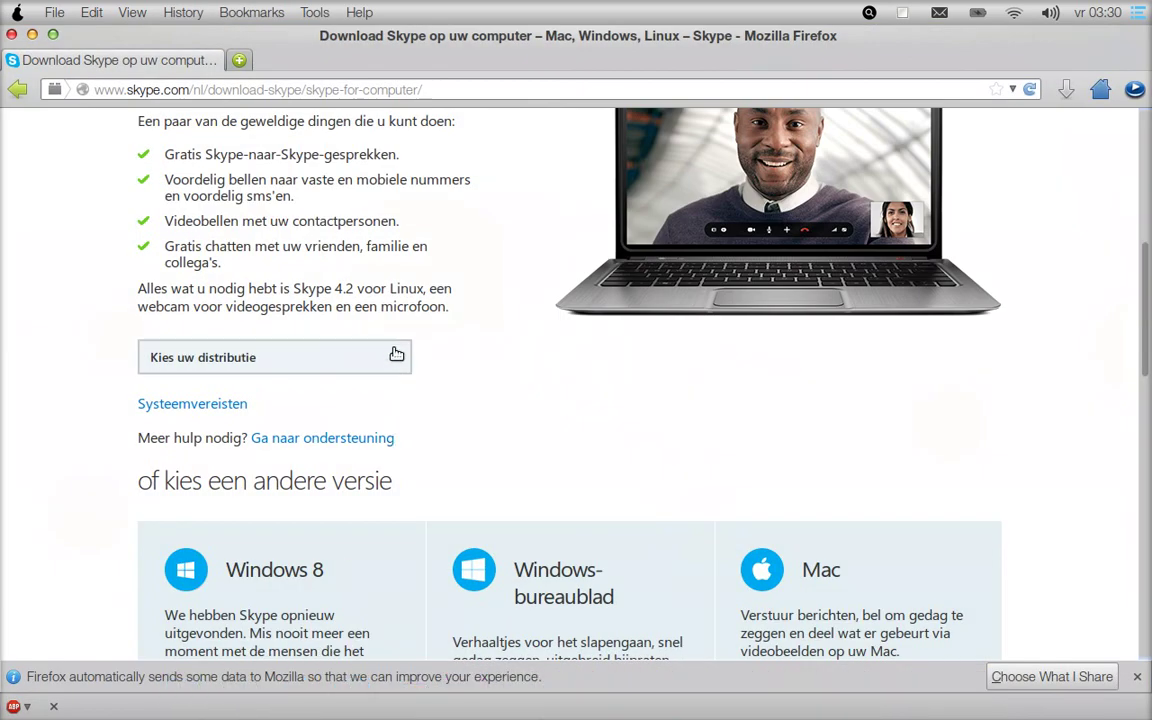
pyautogui.click(395, 362)
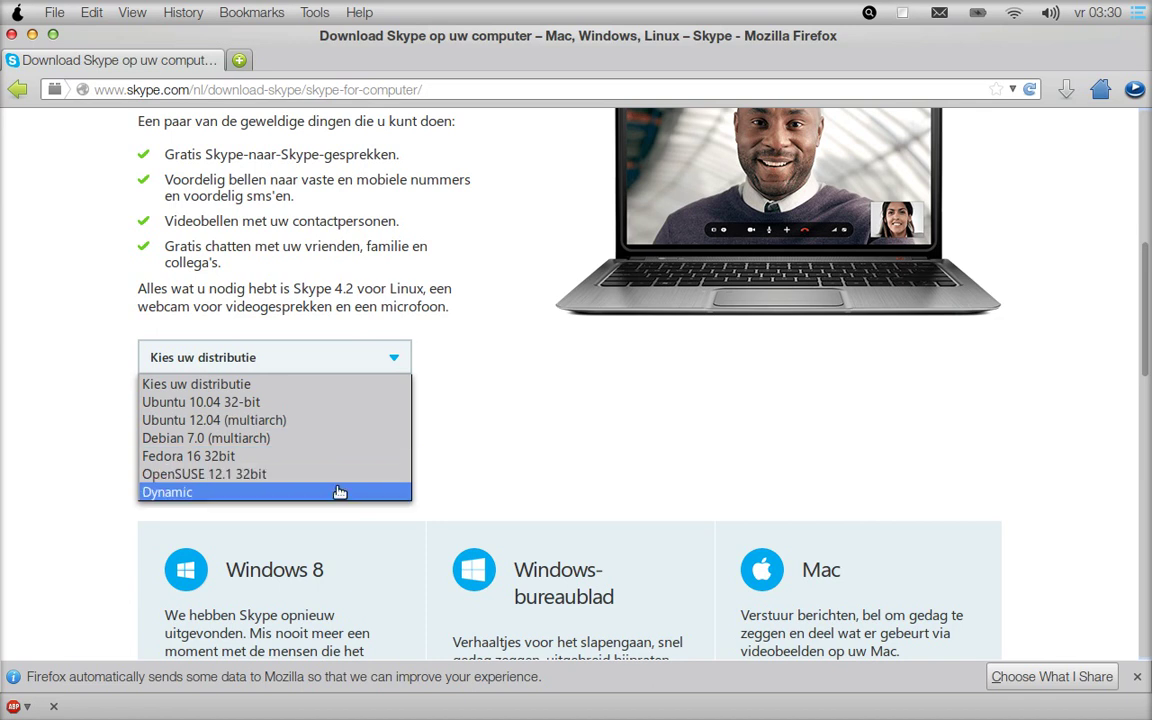
pyautogui.click(337, 421)
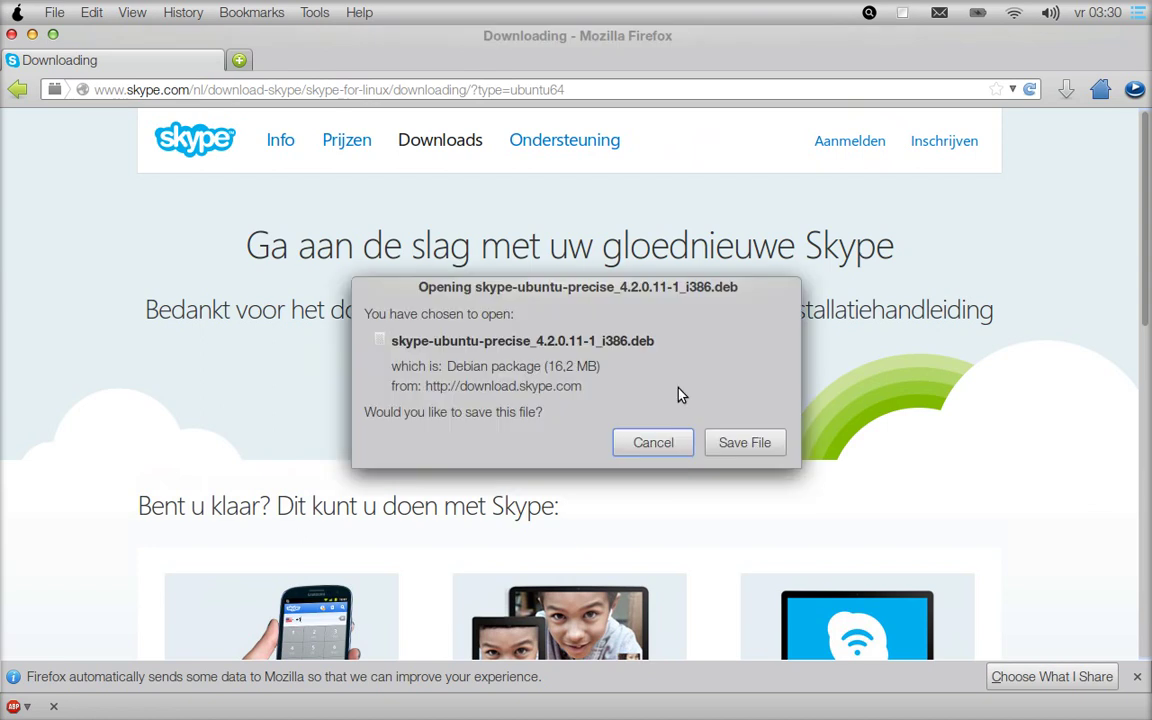
pyautogui.click(744, 443)
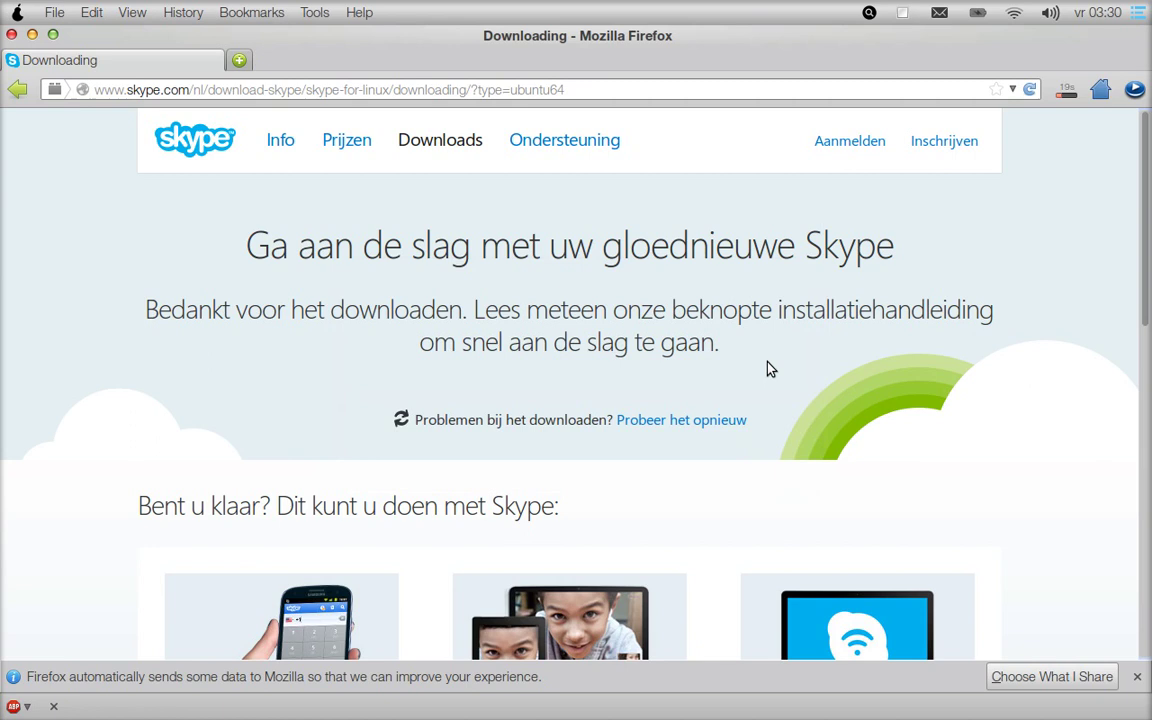
# - Minimize the Firefox window
pyautogui.click(32, 35)
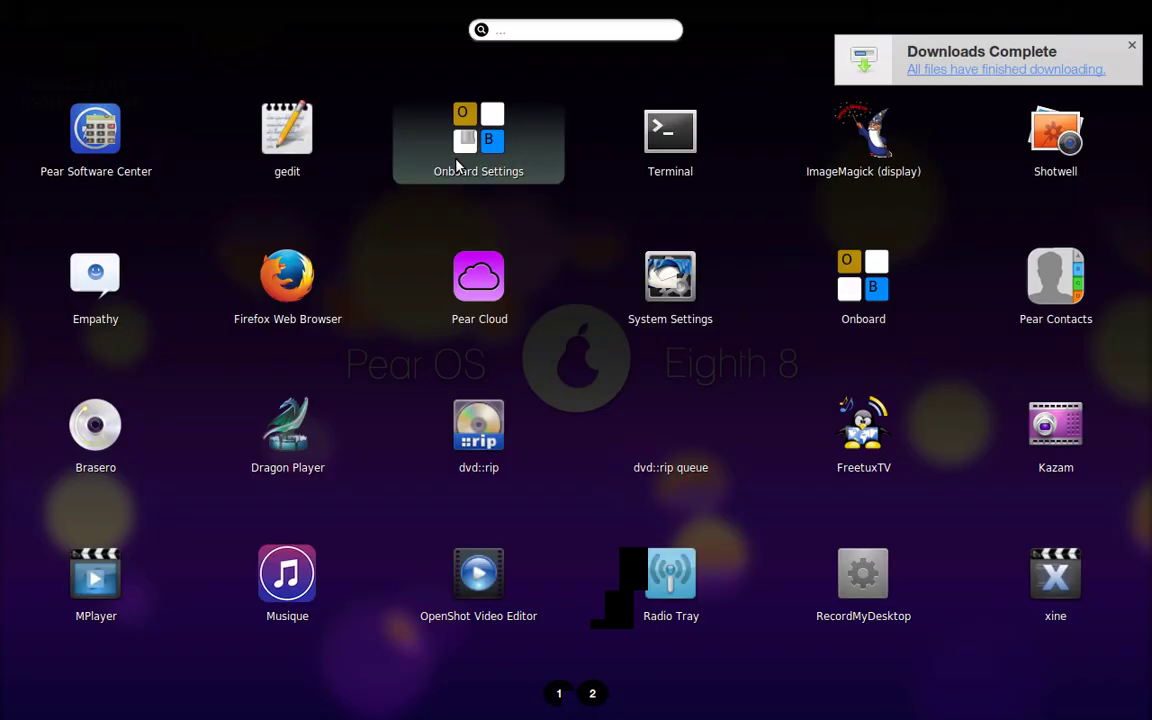
# - Open Onboard Settings and tick 'Start Onboard hidden' and 'Show floating icon when Onboard is hidden'
pyautogui.click(456, 166)
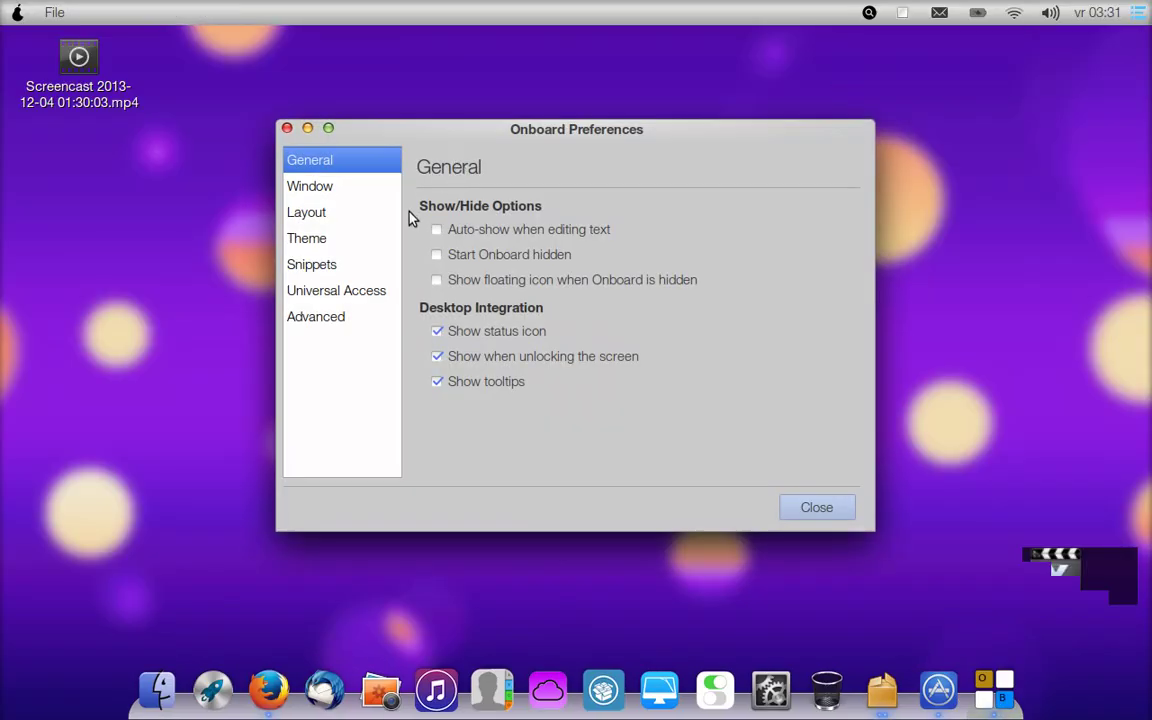
pyautogui.click(437, 258)
pyautogui.click(437, 282)
pyautogui.click(828, 580)
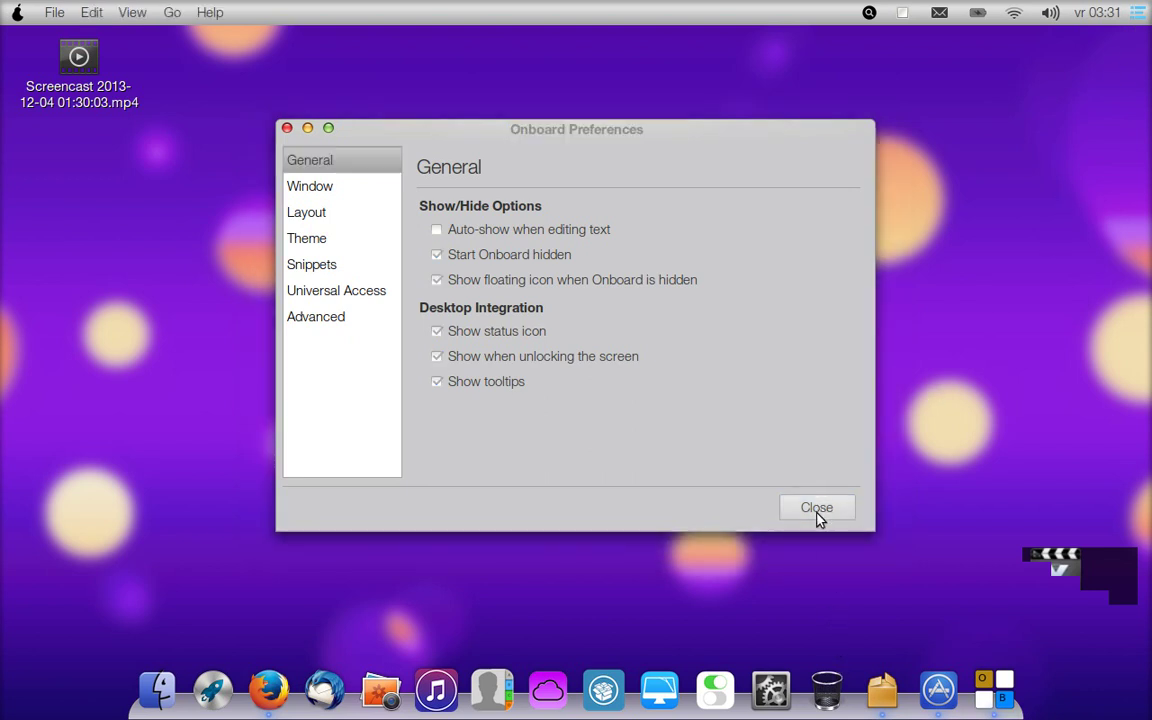
# - Look through the Layout, Theme, Snippets, Accessibility and Advanced pages, then close Preferences
pyautogui.click(297, 214)
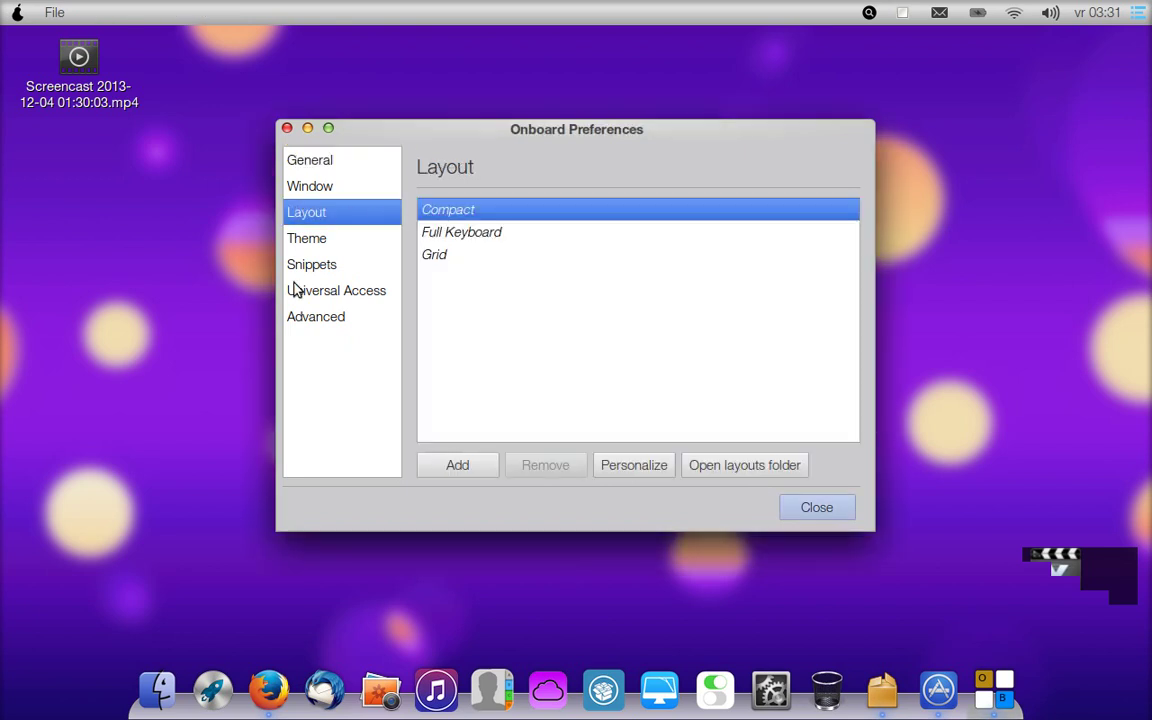
pyautogui.click(334, 244)
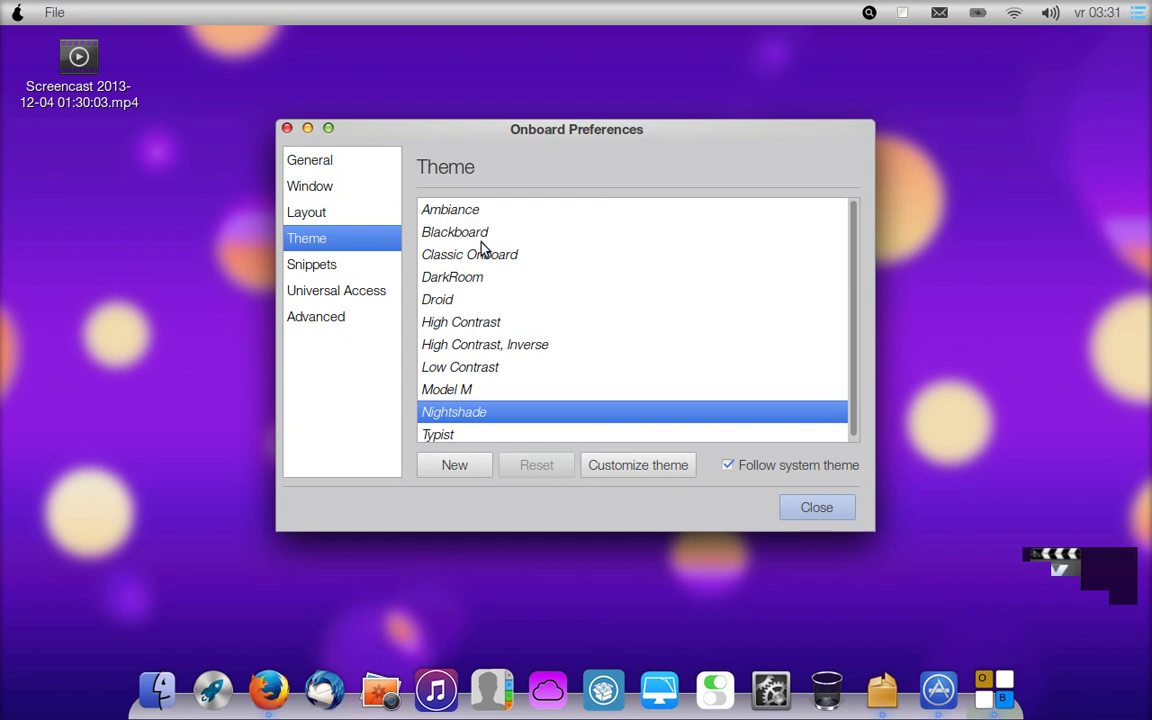
pyautogui.click(353, 268)
pyautogui.click(342, 294)
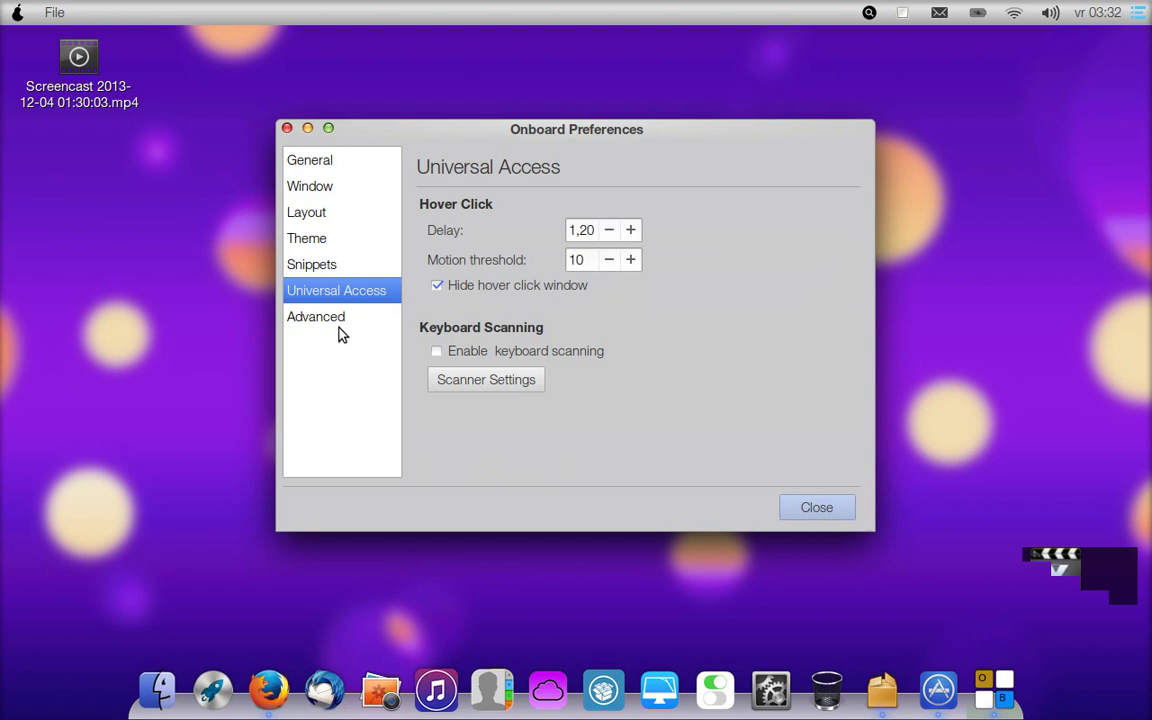
pyautogui.click(337, 320)
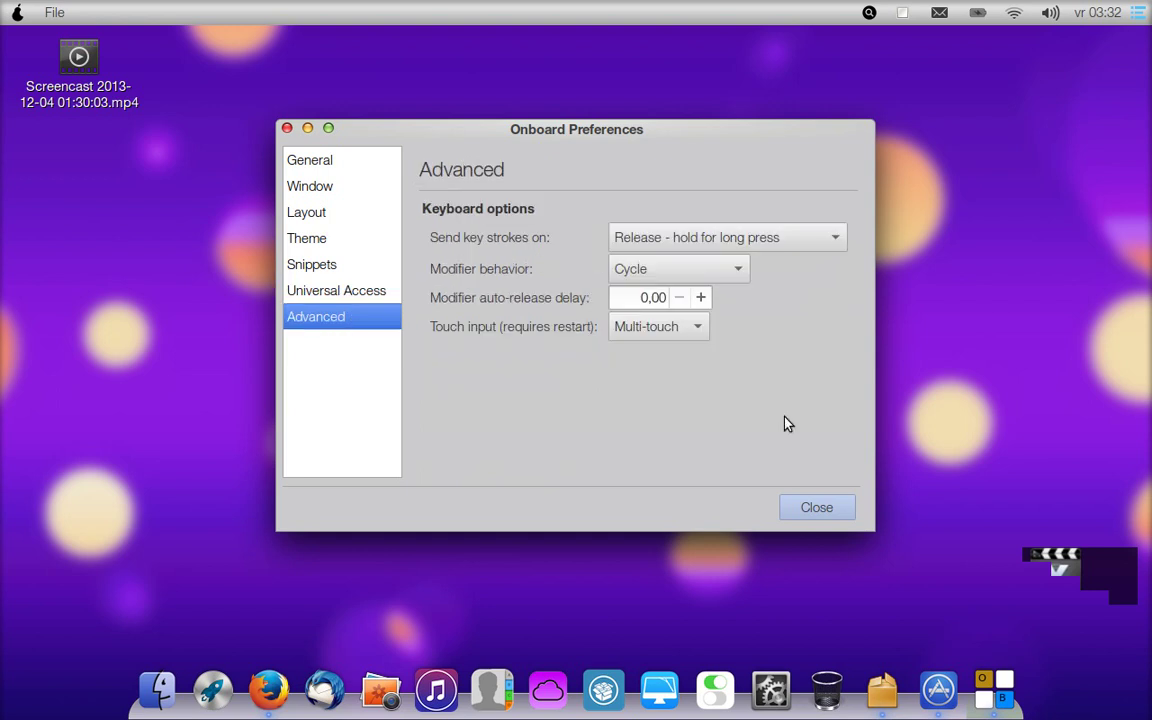
pyautogui.click(811, 512)
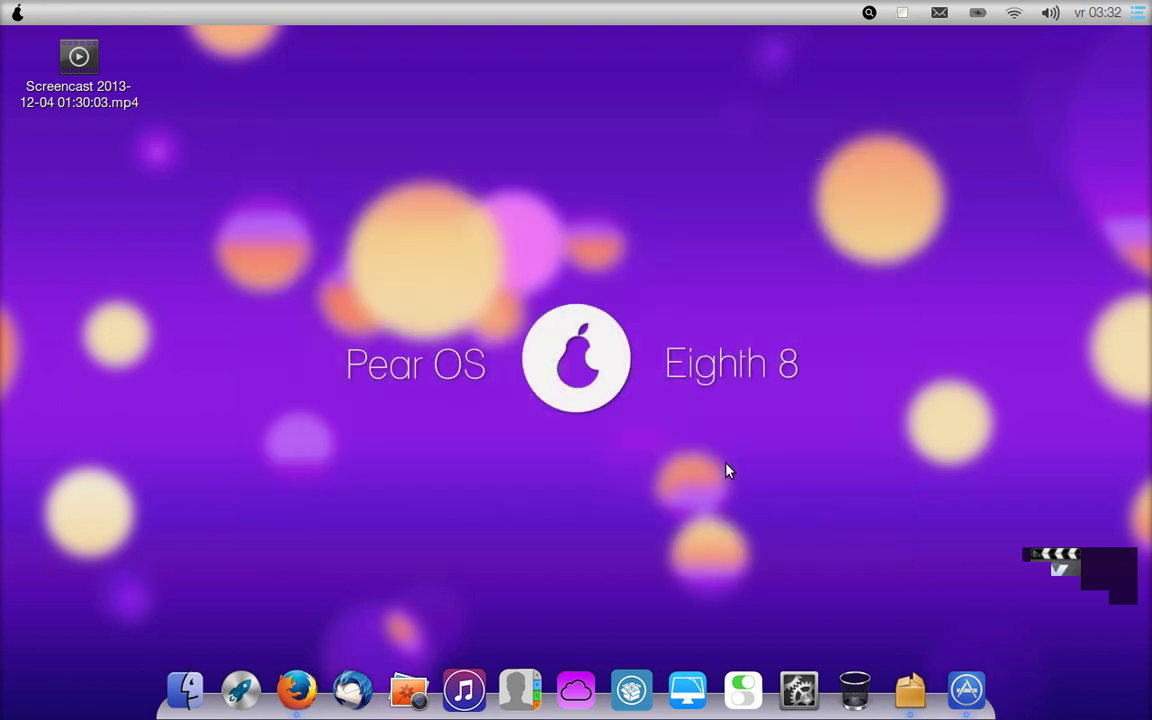
# - Launch Onboard from the second Launchpad page and resize the keyboard from its top edge
pyautogui.click(240, 688)
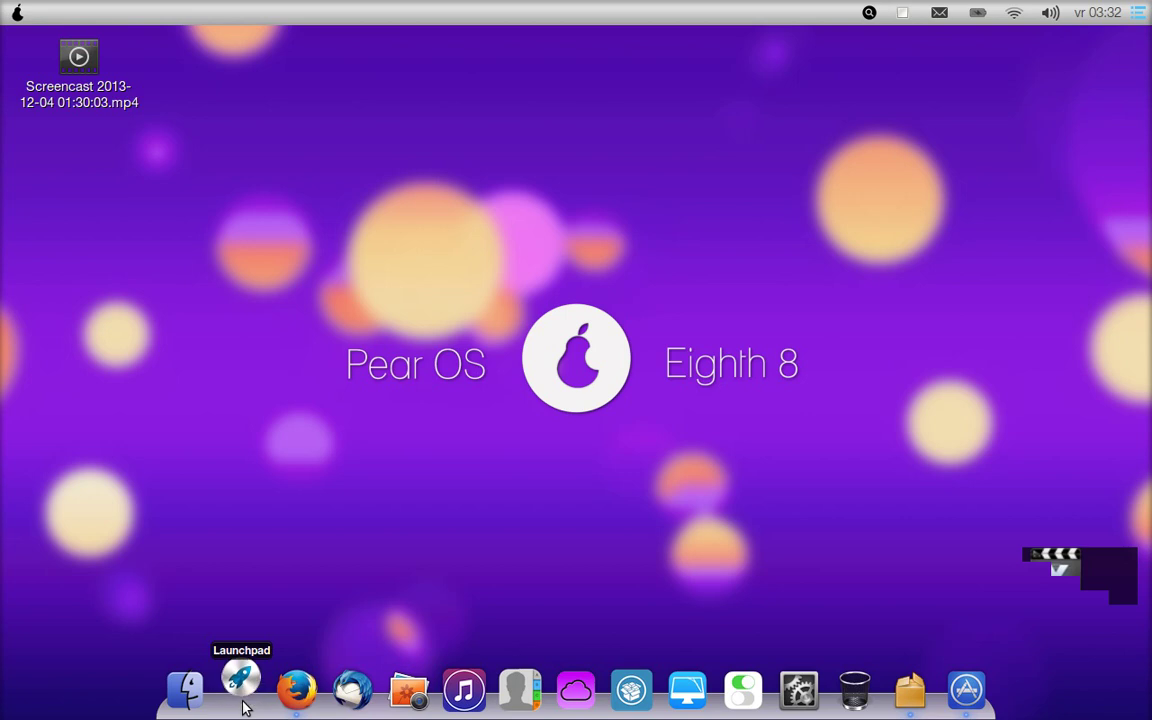
pyautogui.click(592, 694)
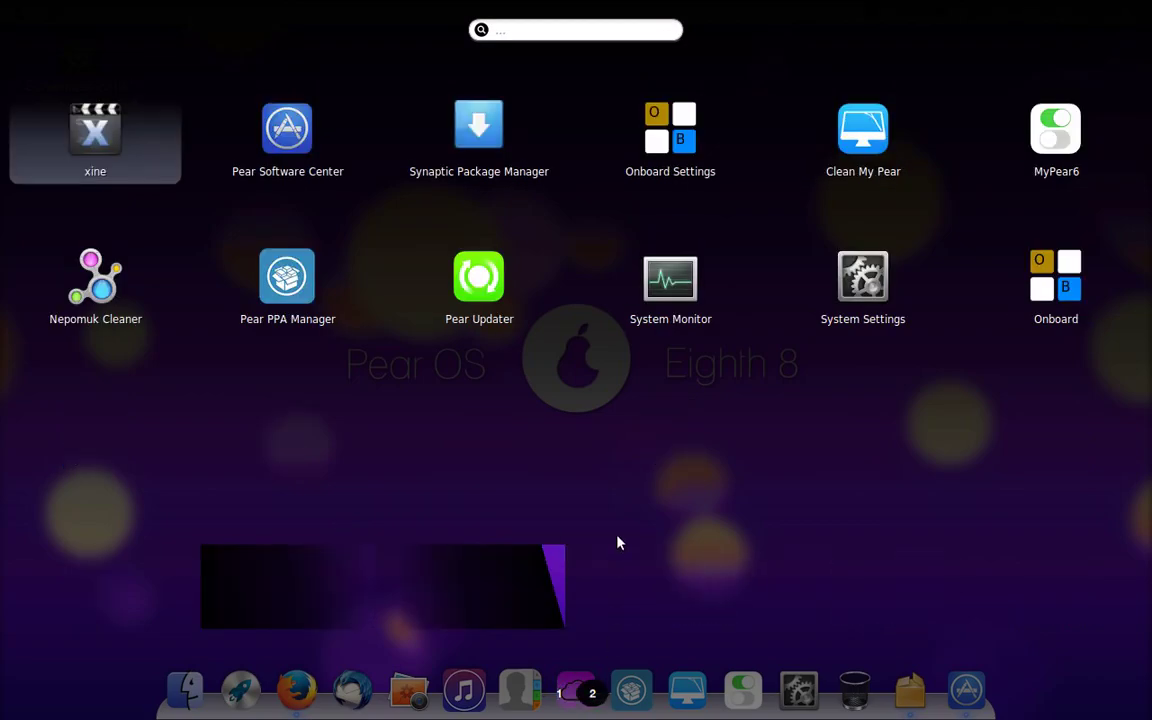
pyautogui.click(1088, 280)
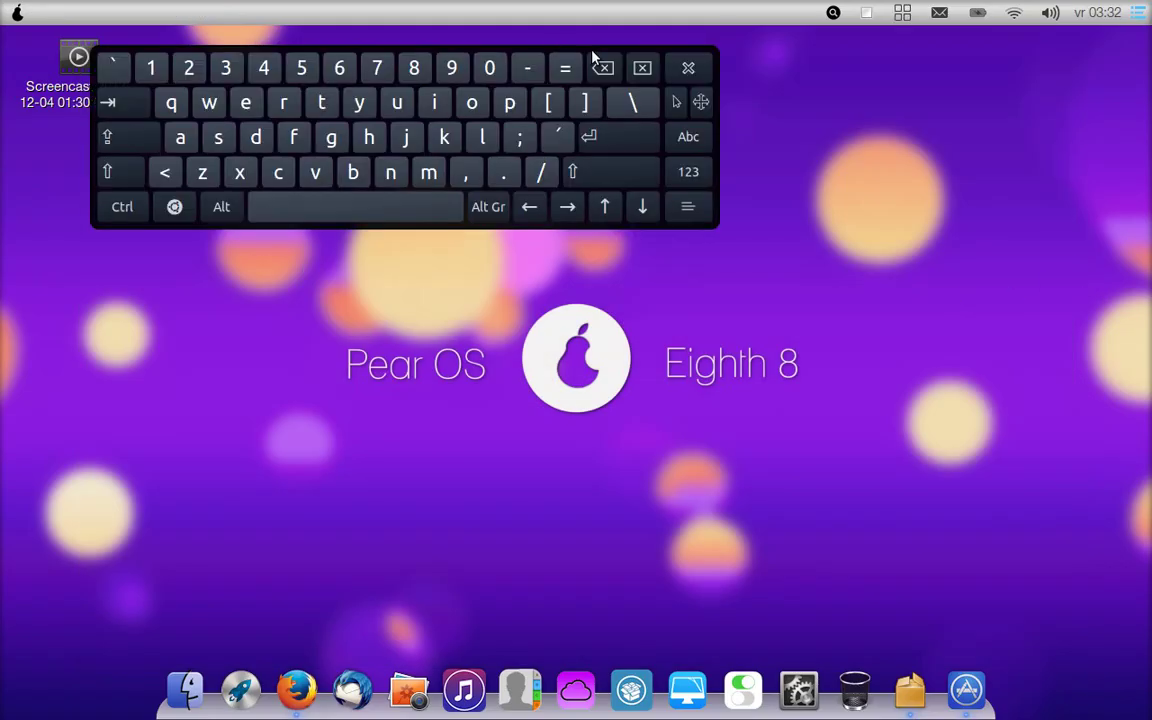
pyautogui.moveTo(593, 55); pyautogui.dragTo(627, 31)
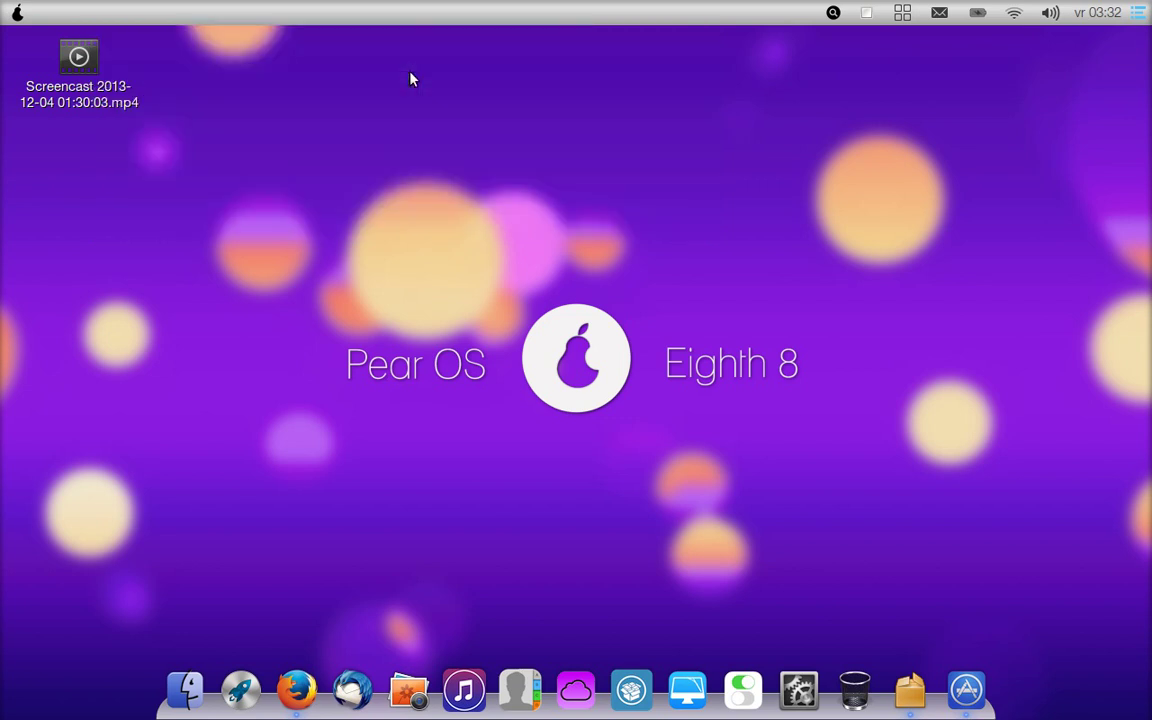
# - Show Onboard from its top-bar indicator, then resize it into a wide, short strip near the bottom
pyautogui.click(901, 14)
pyautogui.click(916, 40)
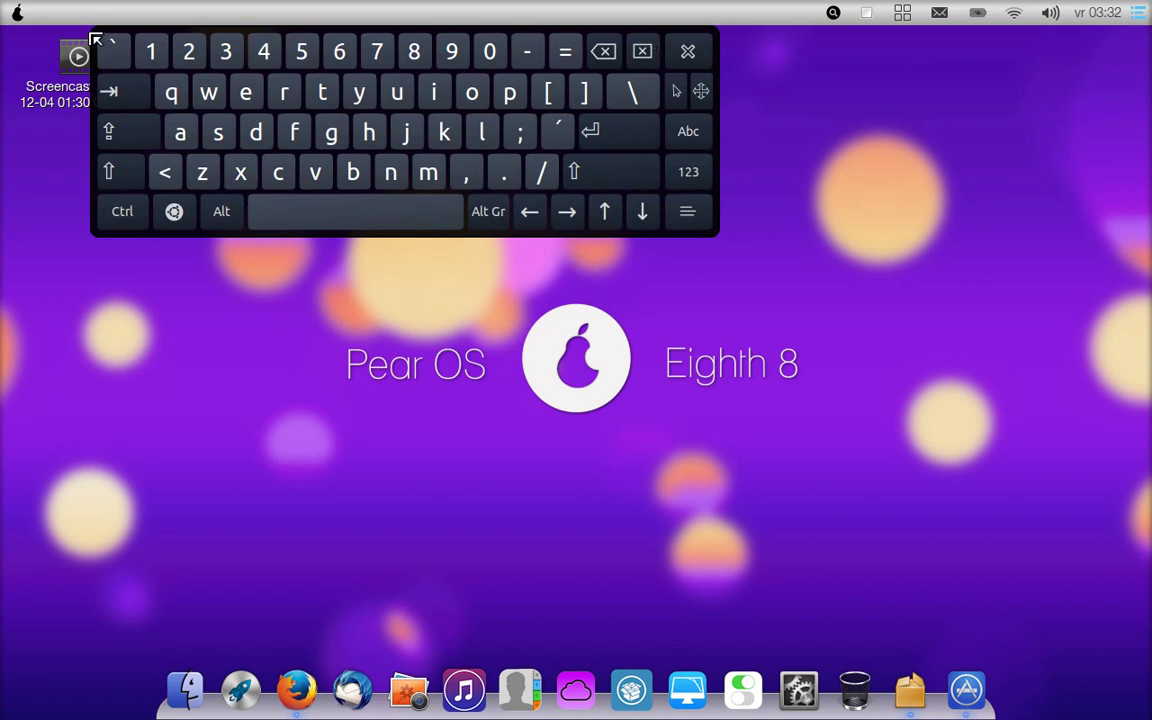
pyautogui.moveTo(95, 38)
pyautogui.mouseDown()
pyautogui.moveTo(88, 30)
pyautogui.moveTo(87, 92)
pyautogui.moveTo(105, 18)
pyautogui.moveTo(107, 40)
pyautogui.mouseUp()
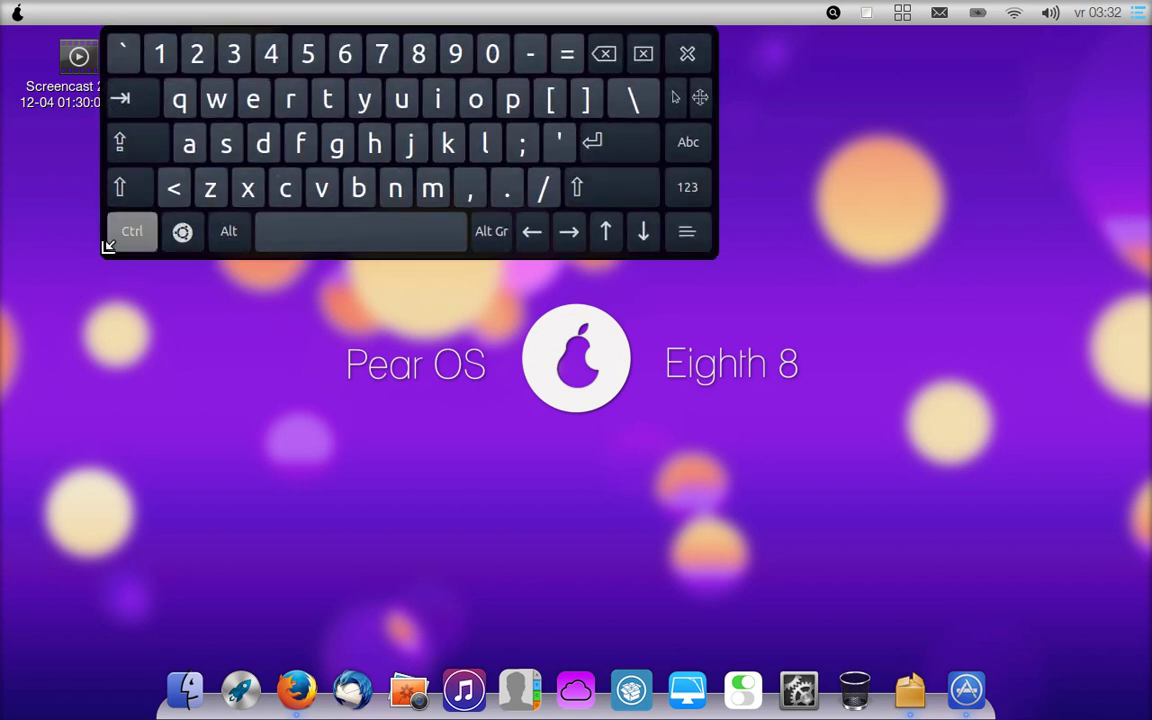
pyautogui.moveTo(108, 246); pyautogui.dragTo(277, 657)
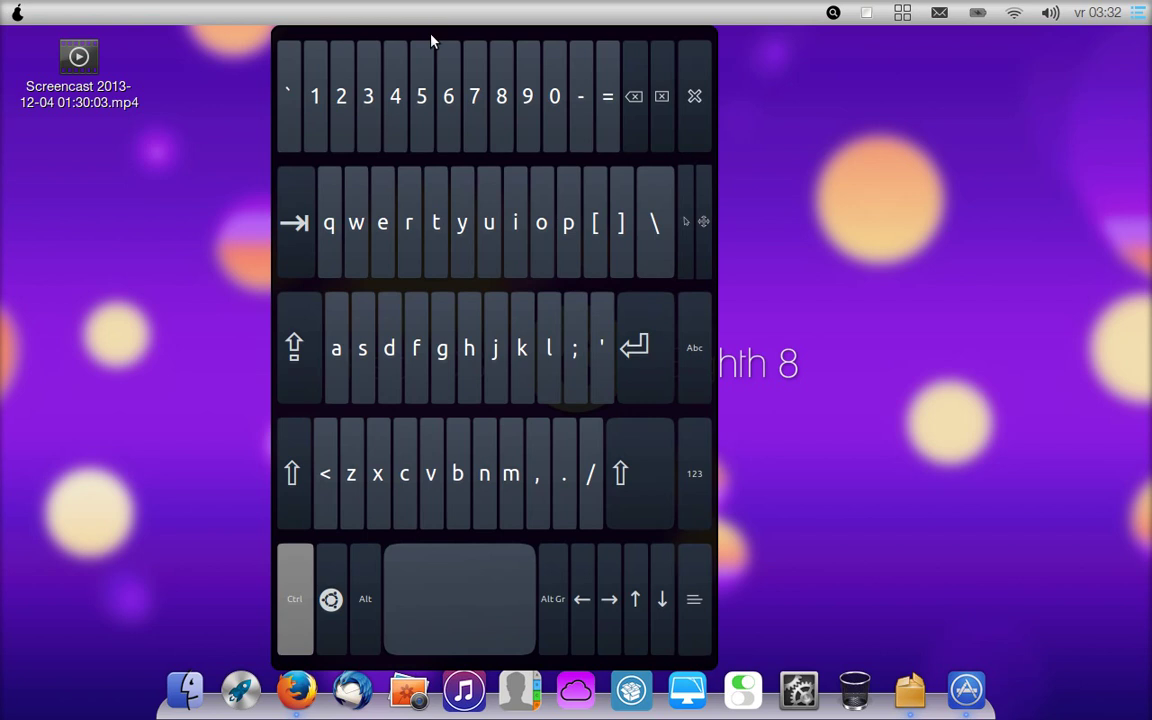
pyautogui.moveTo(442, 27); pyautogui.dragTo(437, 503)
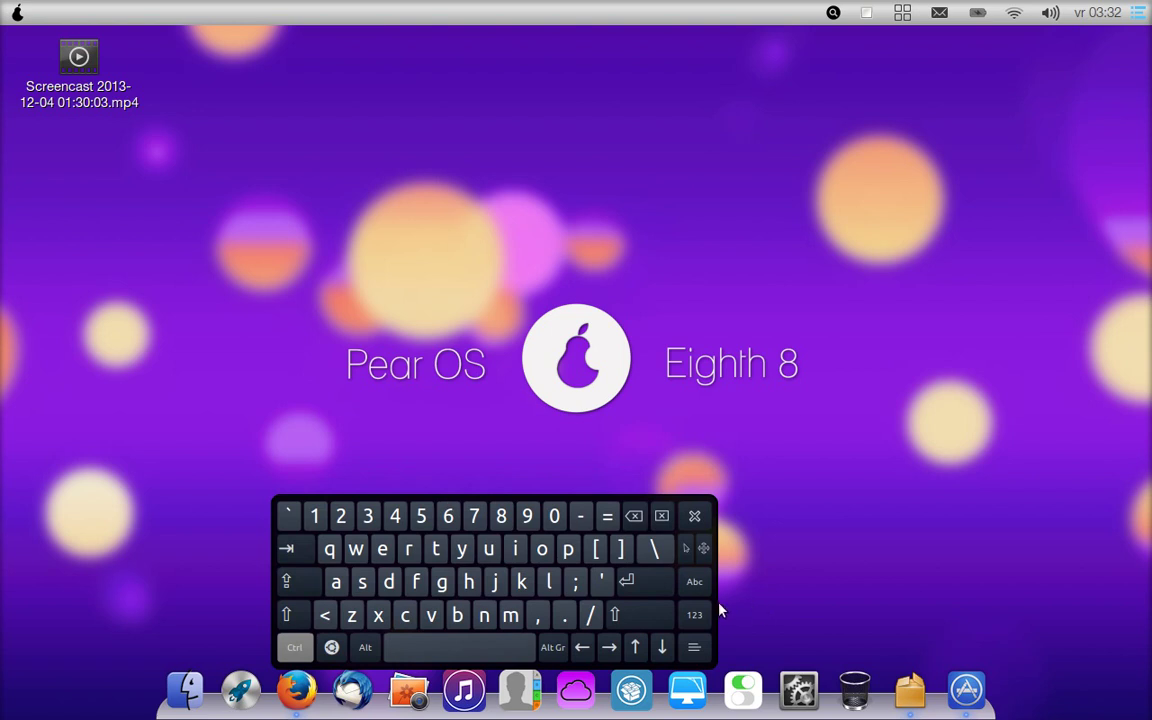
pyautogui.moveTo(720, 597); pyautogui.dragTo(966, 563)
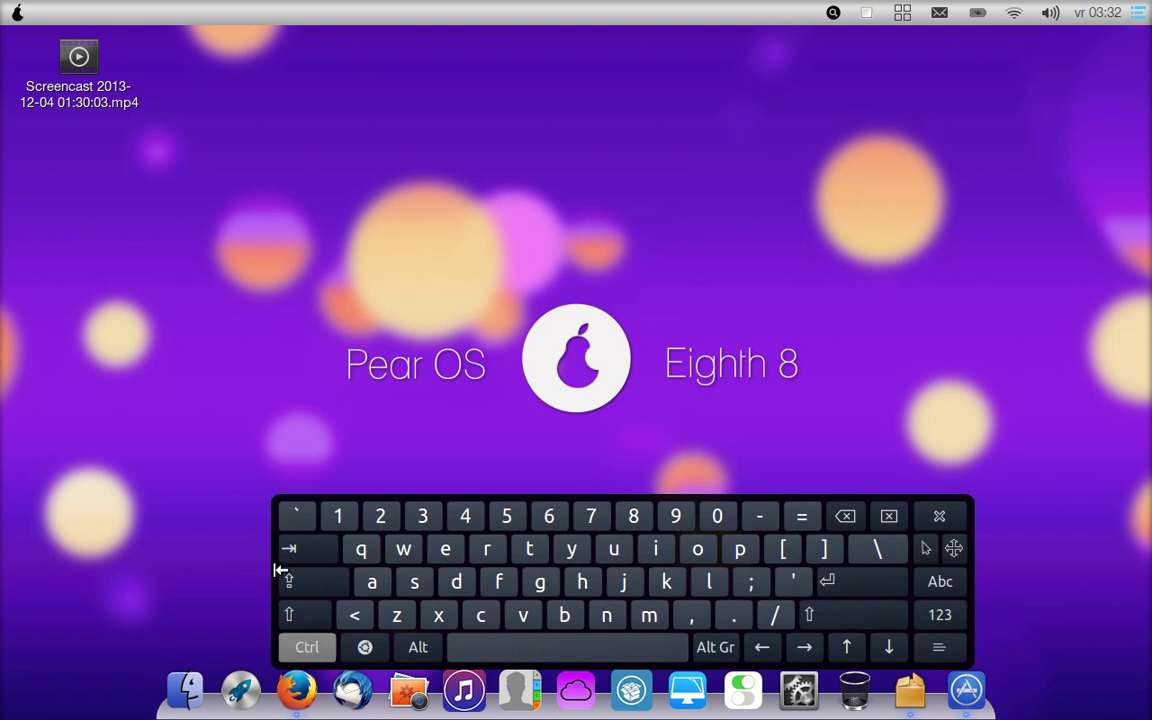
pyautogui.moveTo(281, 570); pyautogui.dragTo(138, 555)
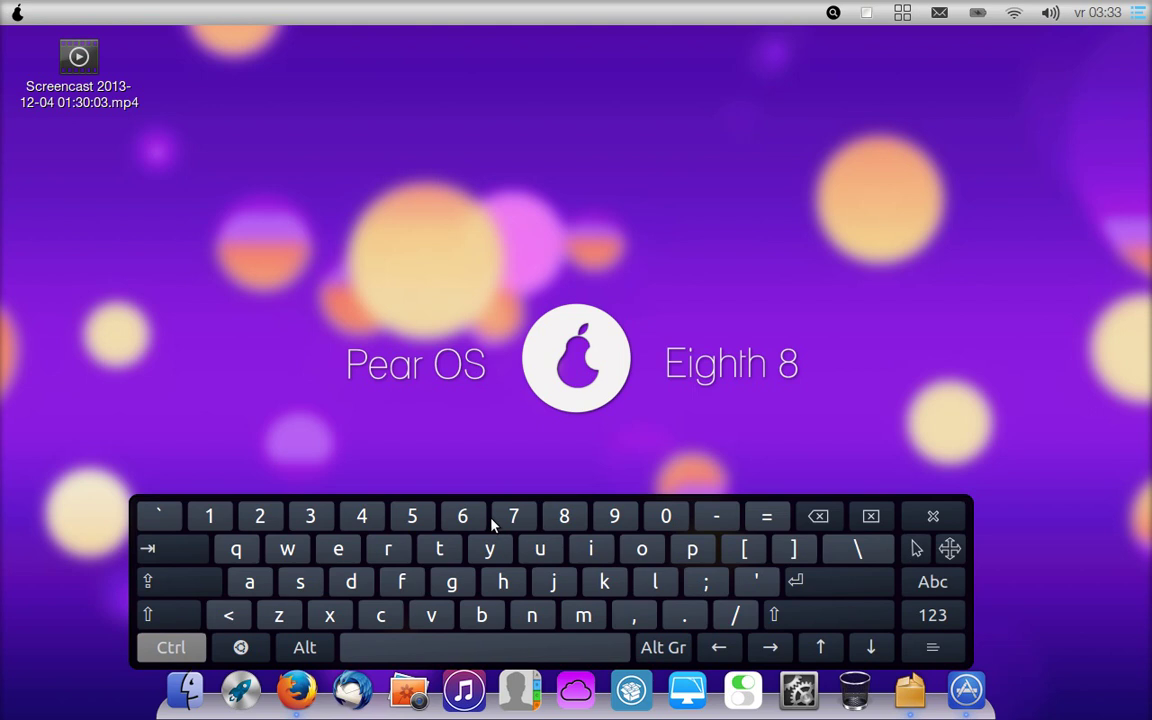
# - Hide the Onboard keyboard using its top-bar indicator menu
pyautogui.click(902, 13)
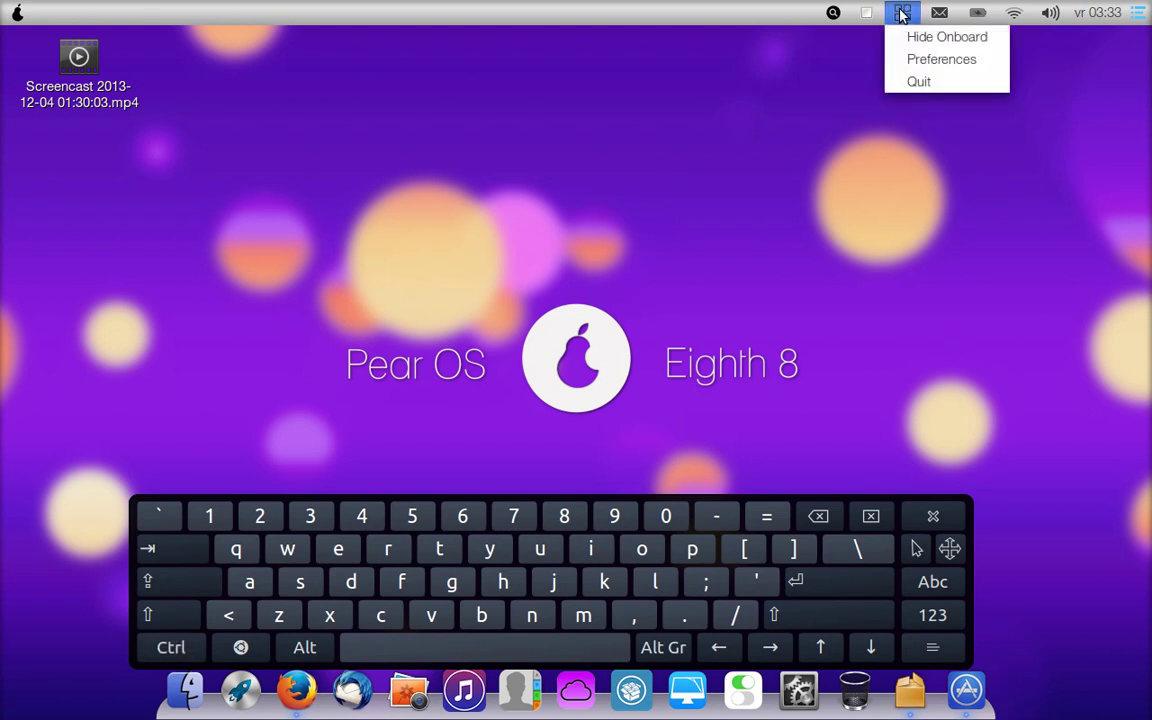
pyautogui.click(902, 13)
pyautogui.click(902, 13)
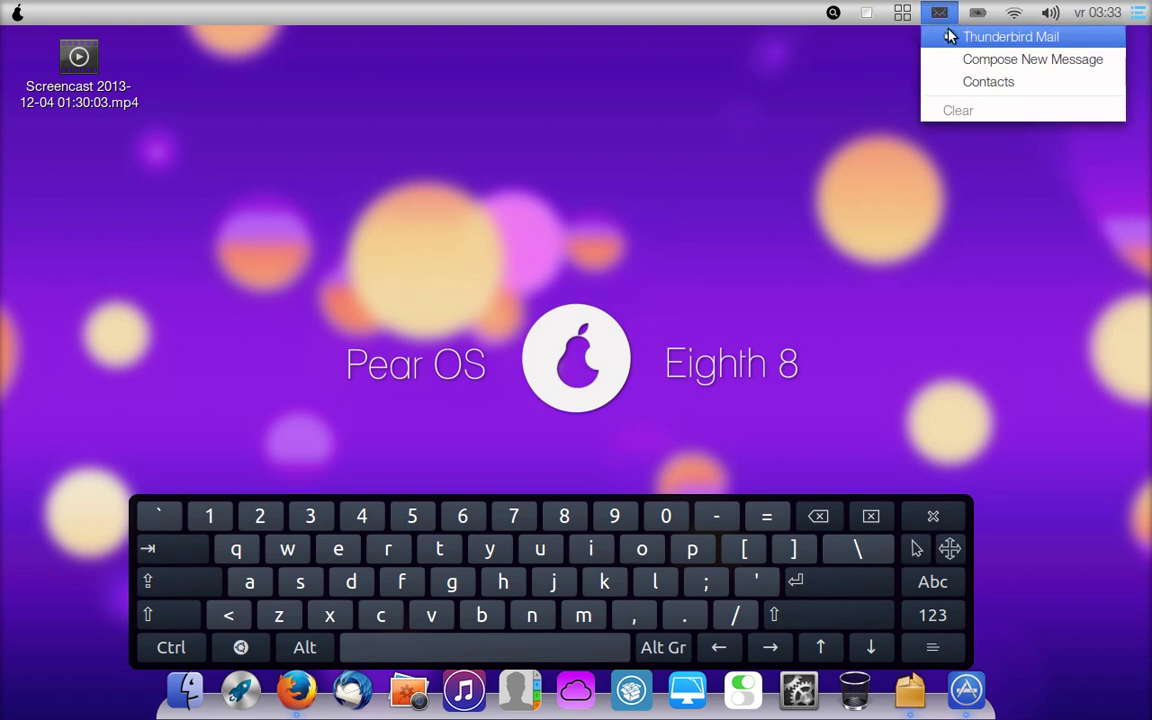
pyautogui.moveTo(904, 18)
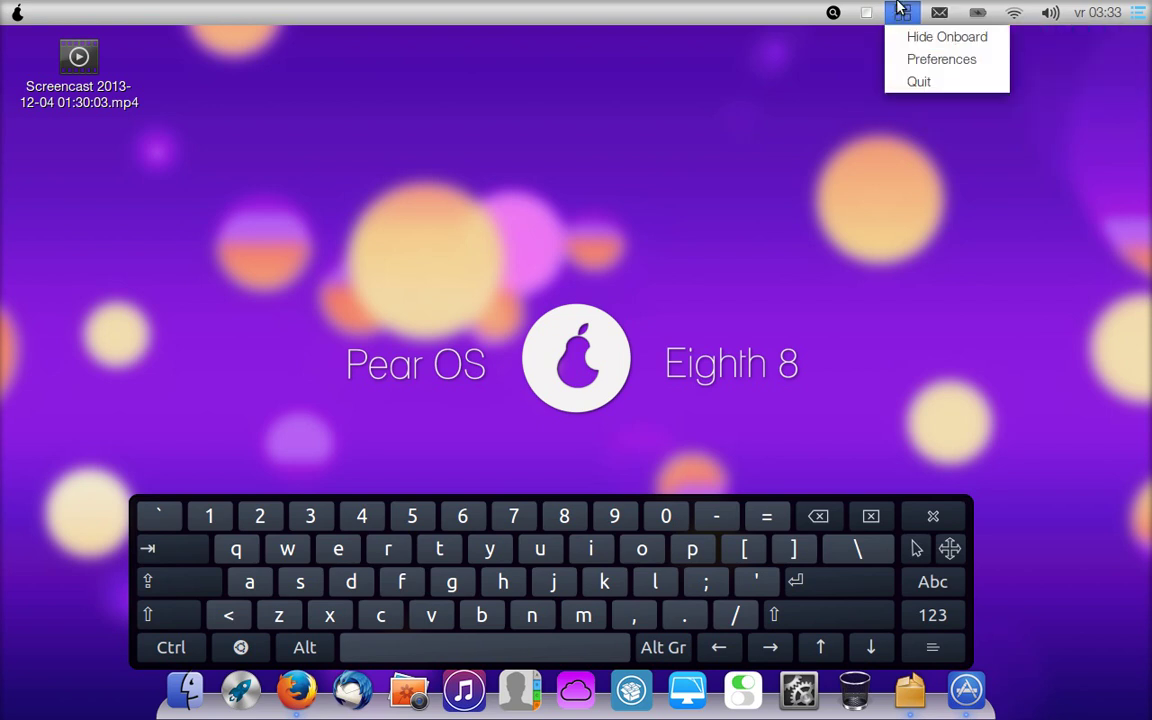
pyautogui.click(955, 40)
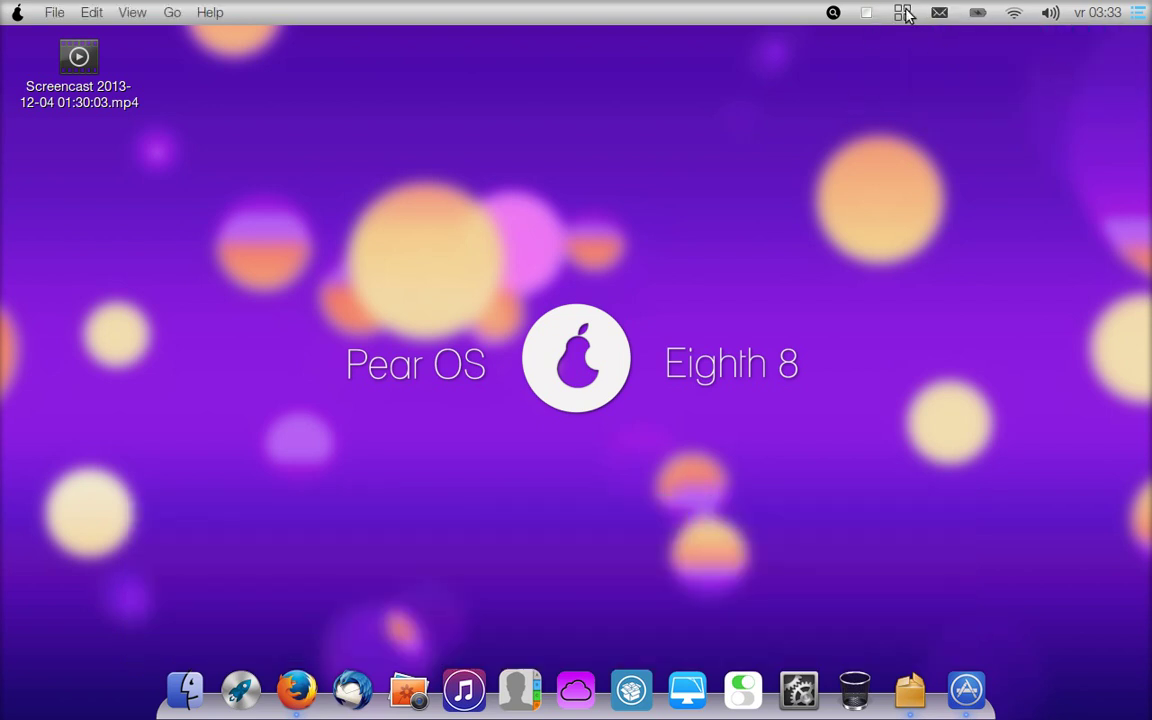
# - In Onboard Preferences, enable start hidden and the floating icon, then park the icon top-right
pyautogui.click(906, 14)
pyautogui.click(914, 60)
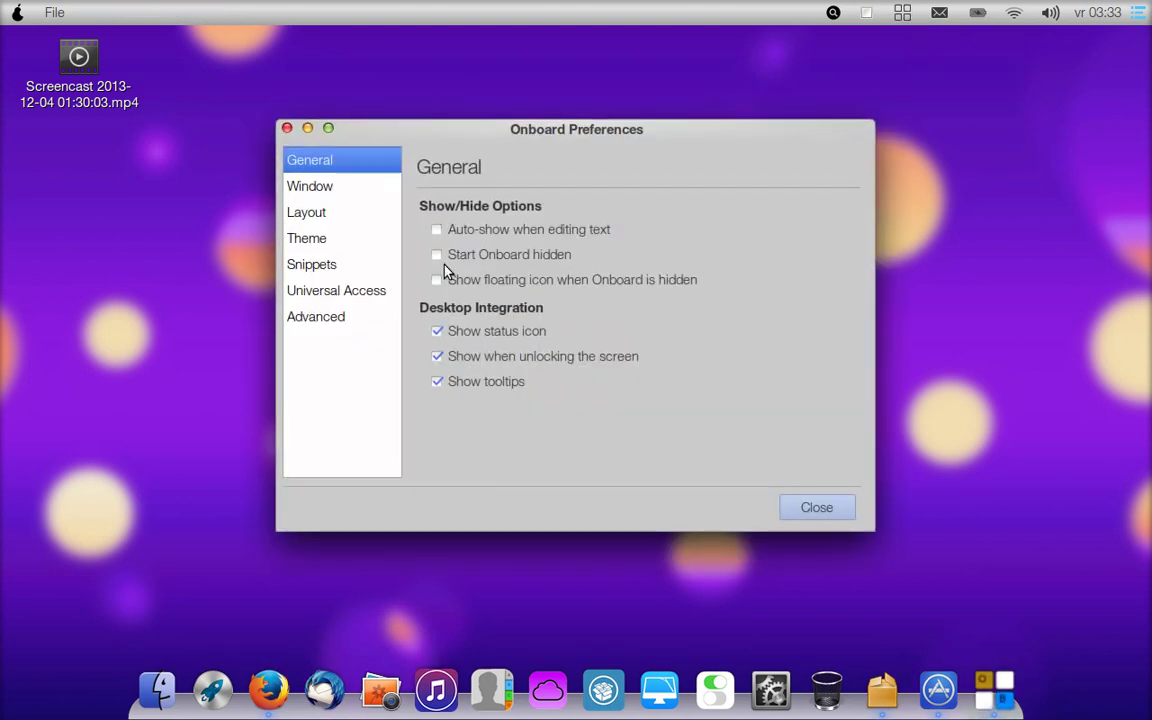
pyautogui.click(437, 256)
pyautogui.click(437, 280)
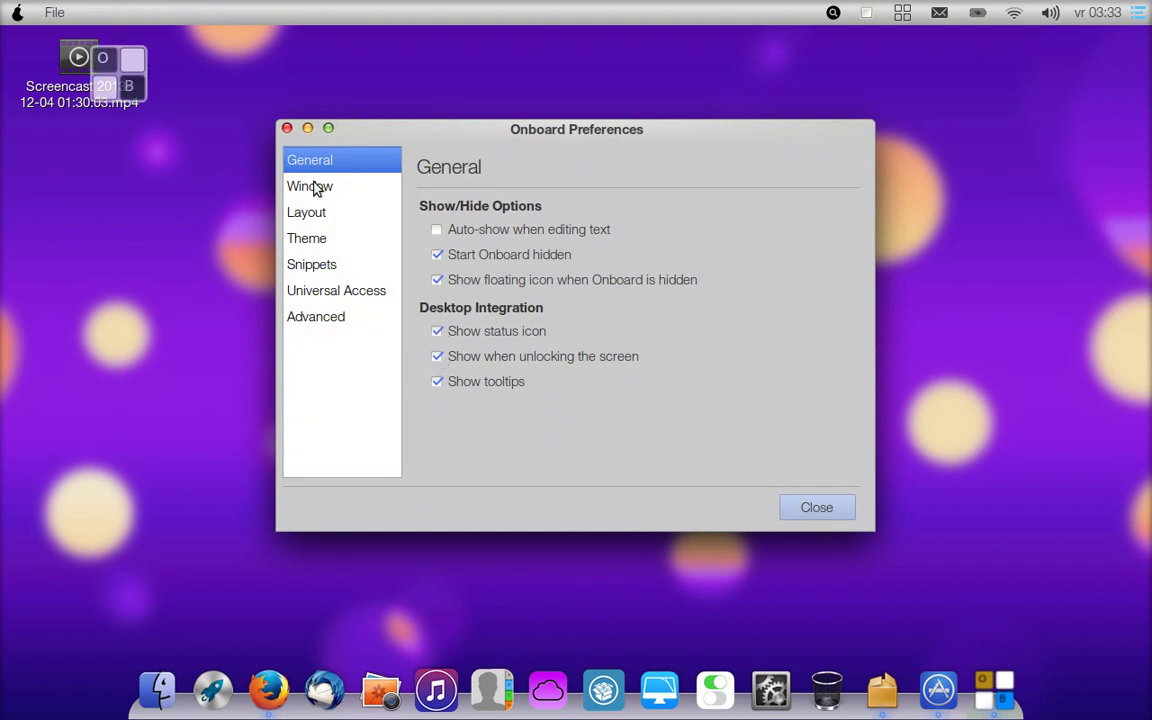
pyautogui.moveTo(117, 68); pyautogui.dragTo(1133, 78)
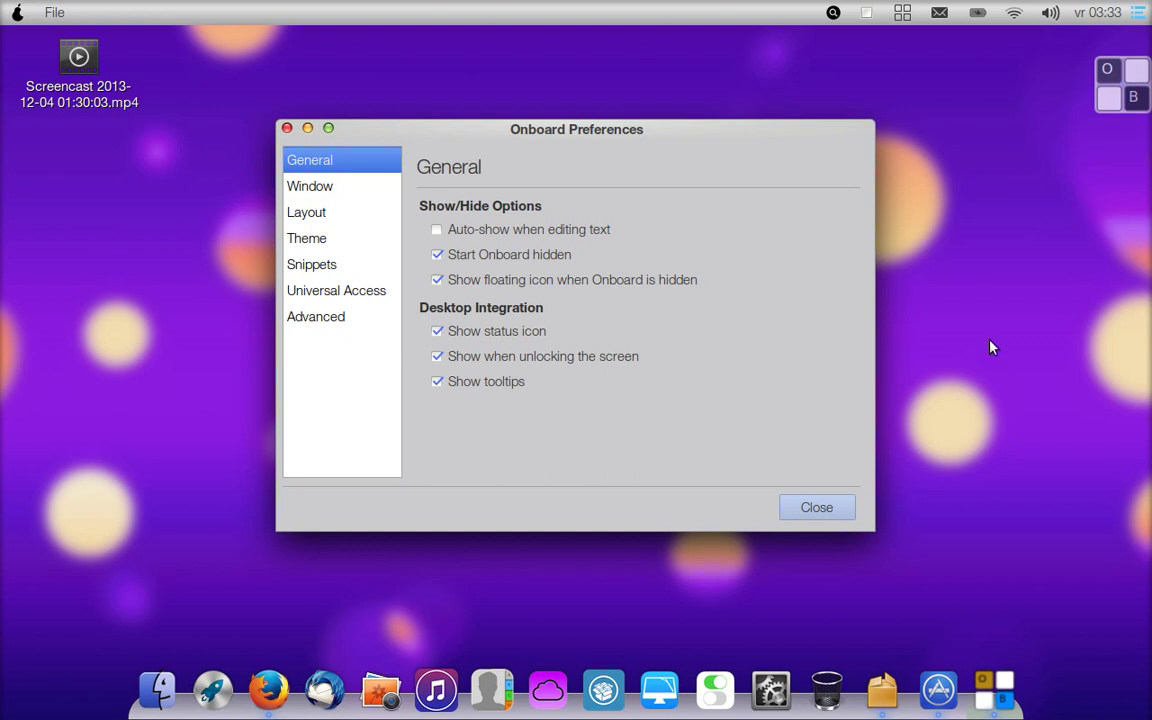
pyautogui.click(840, 510)
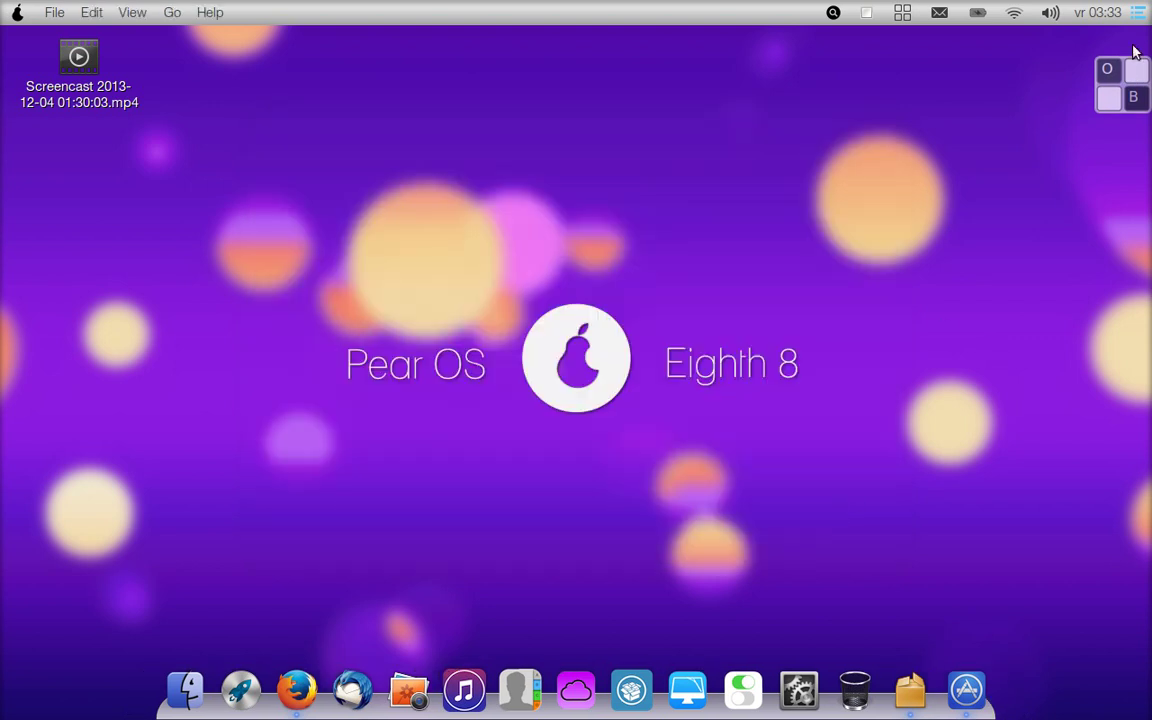
pyautogui.click(1131, 84)
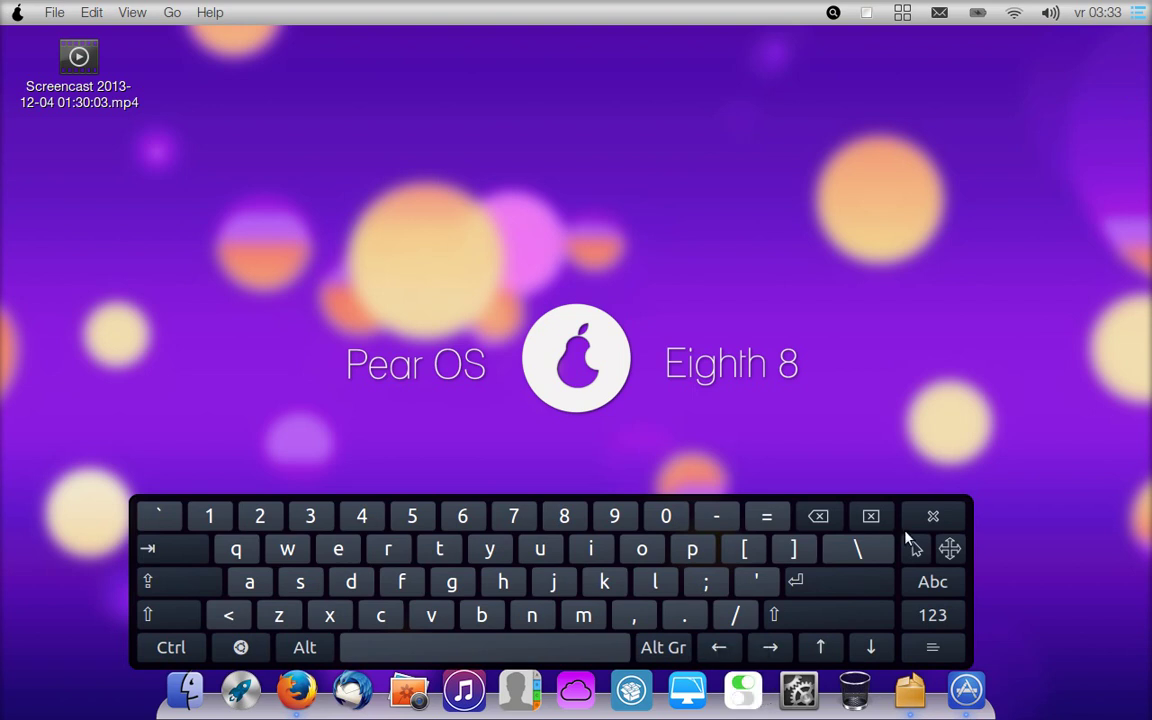
pyautogui.click(934, 518)
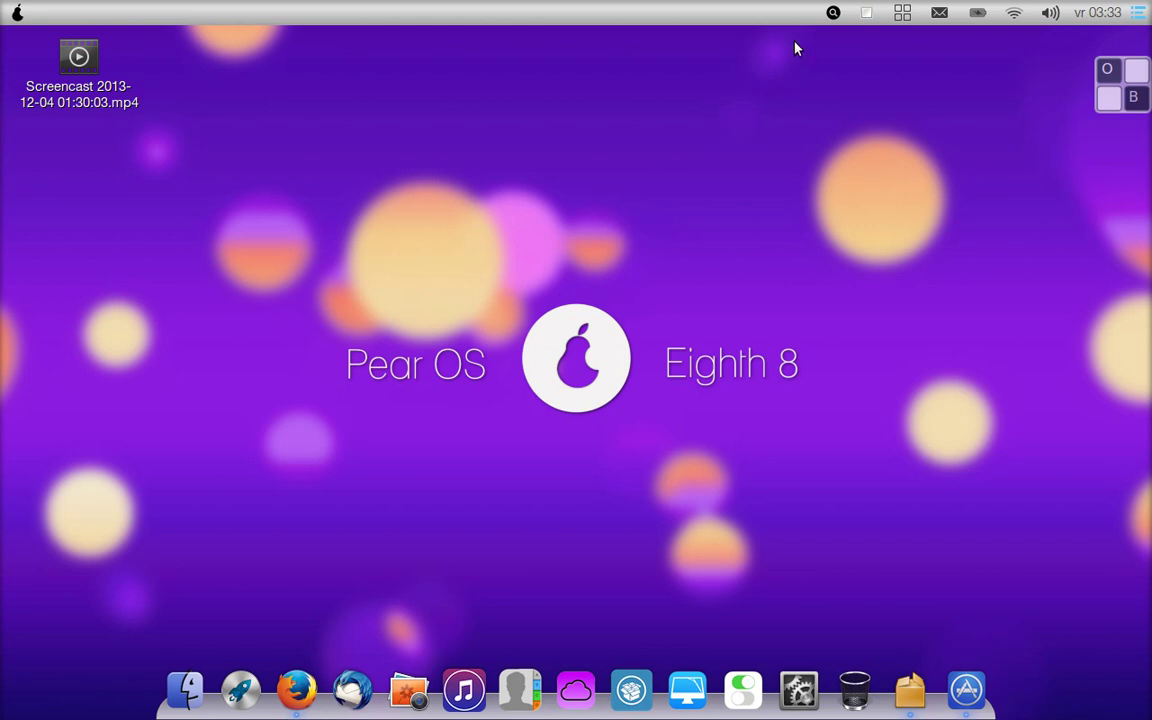
pyautogui.click(833, 14)
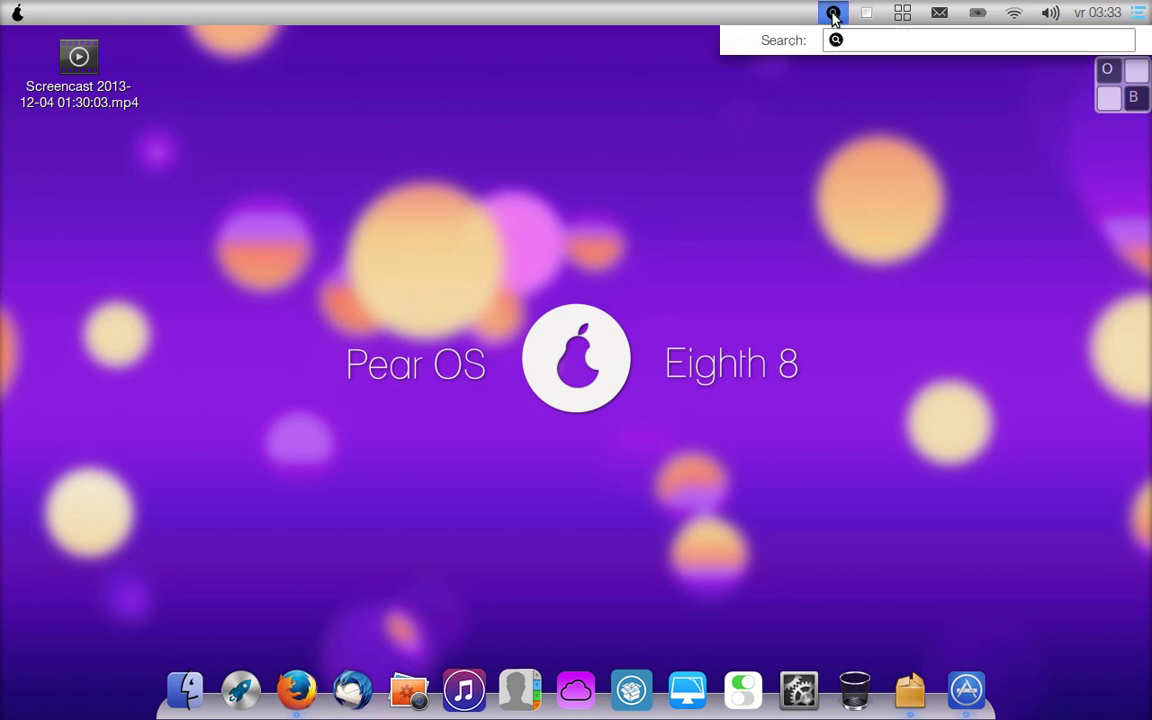
pyautogui.click(833, 14)
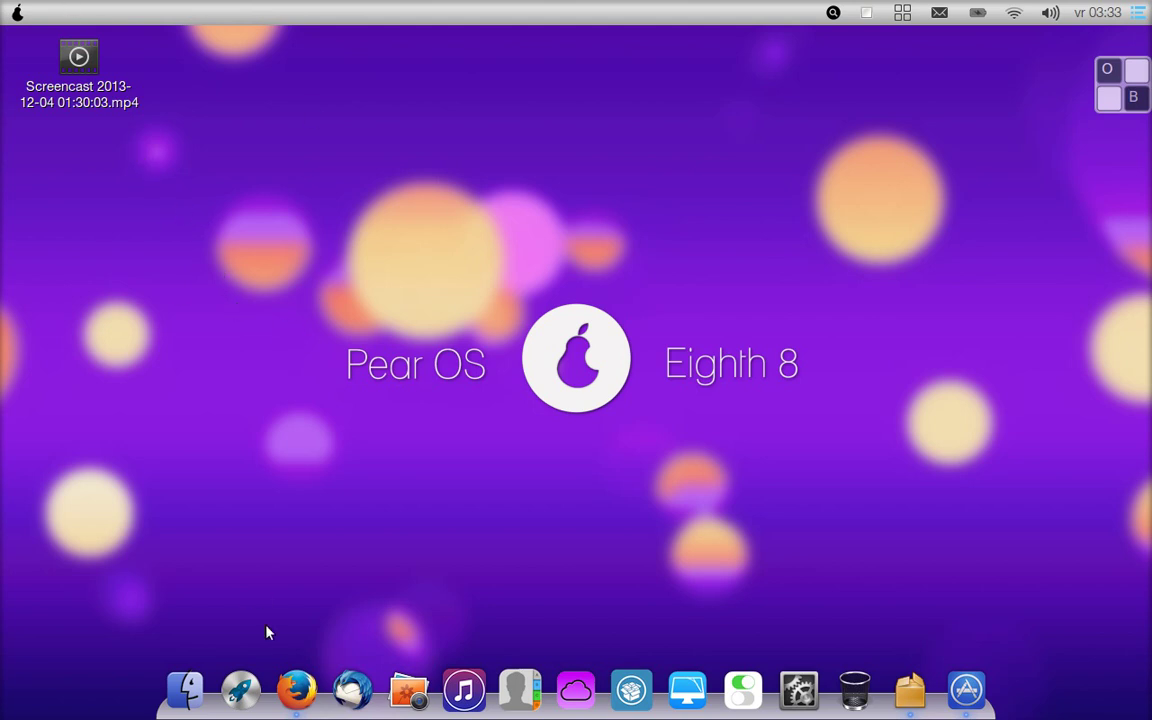
# - Open the downloaded Skype .deb from Firefox's recent downloads list
pyautogui.click(293, 692)
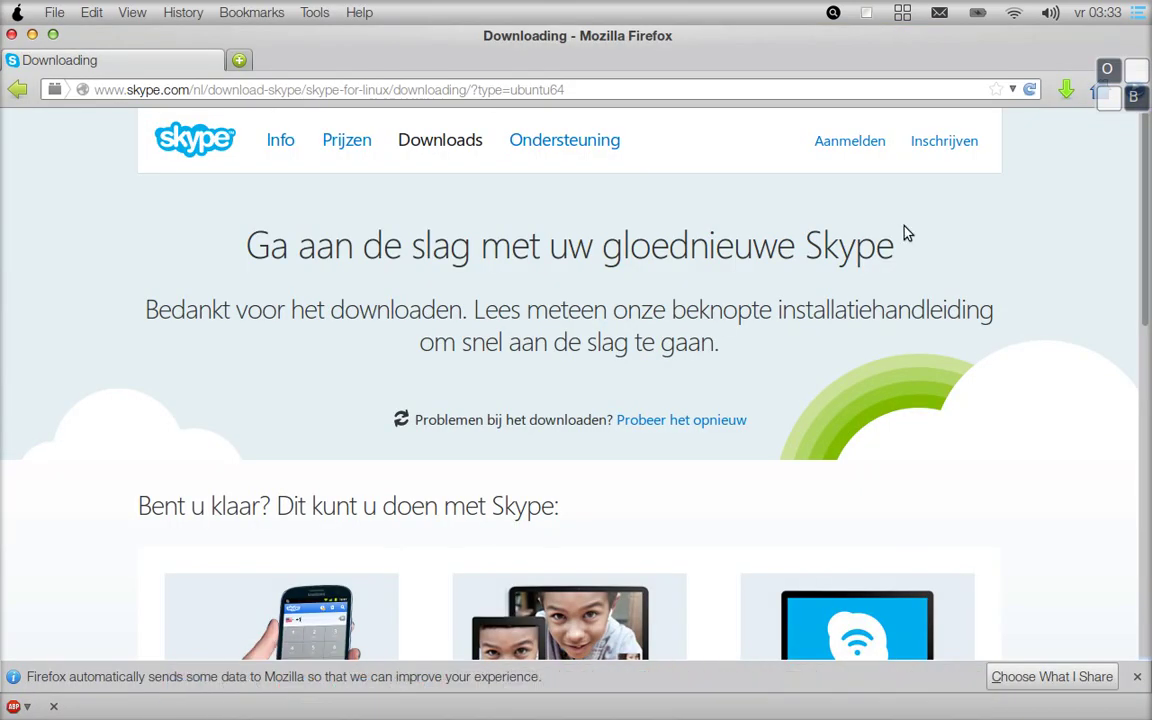
pyautogui.click(1066, 89)
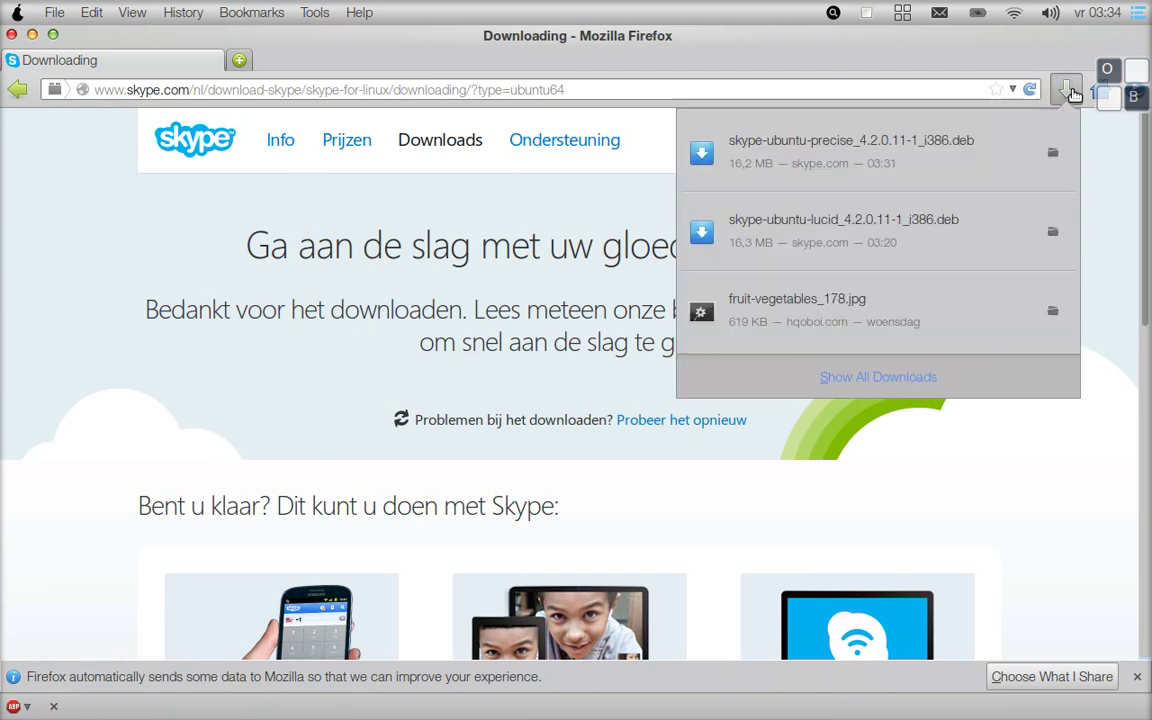
pyautogui.click(957, 136)
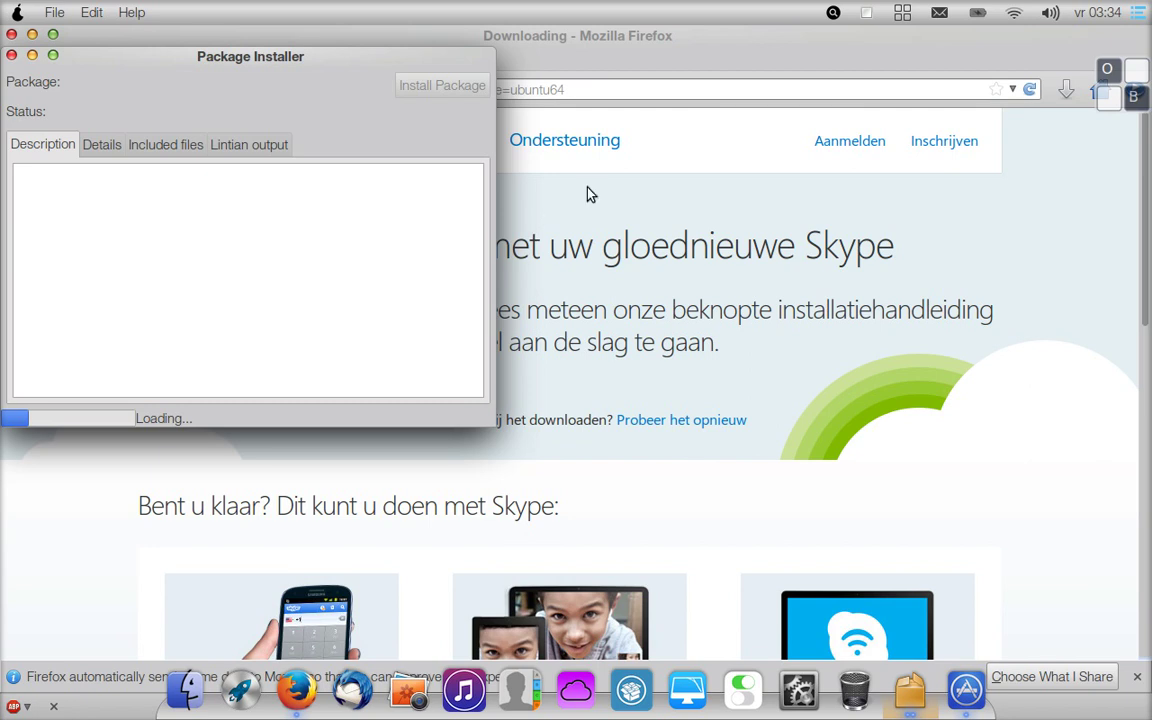
# - Minimize Firefox and start installing the skype package in Package Installer
pyautogui.click(1053, 61)
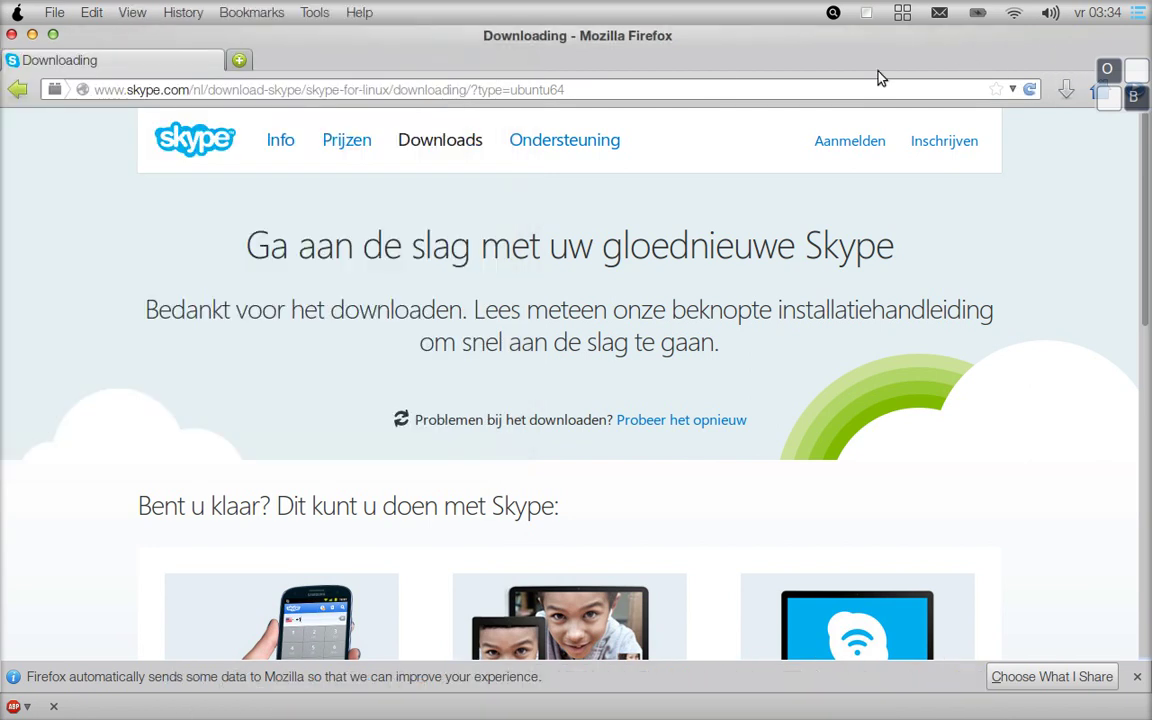
pyautogui.click(32, 35)
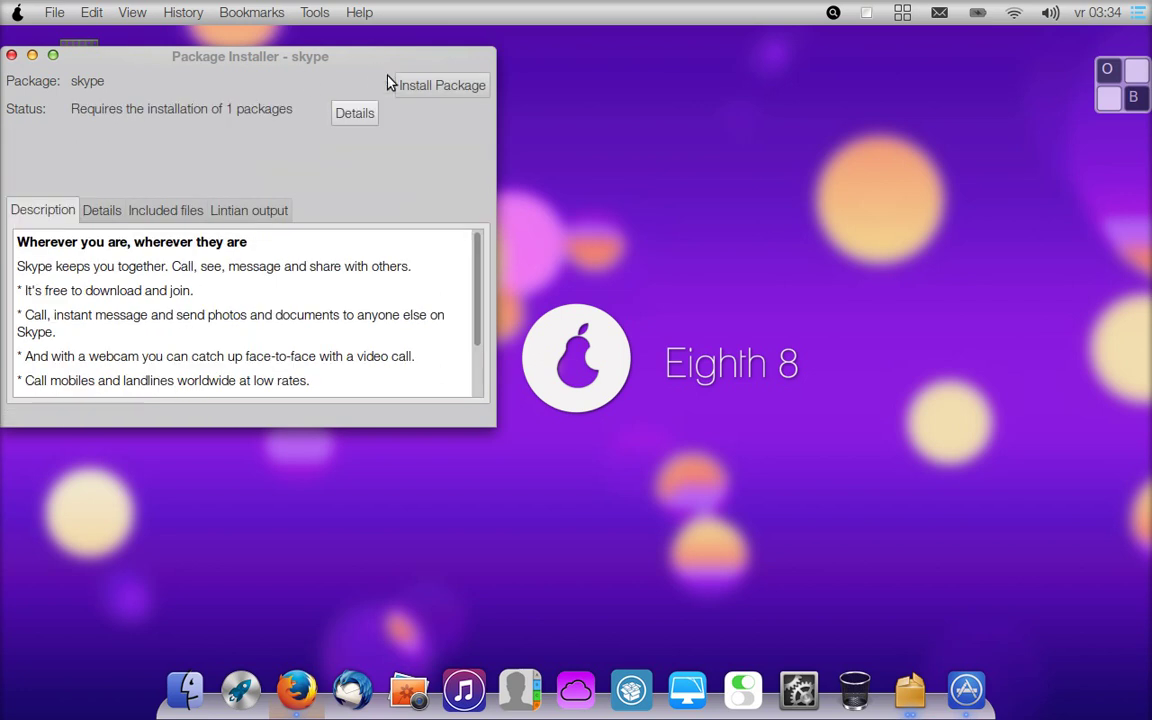
pyautogui.click(416, 85)
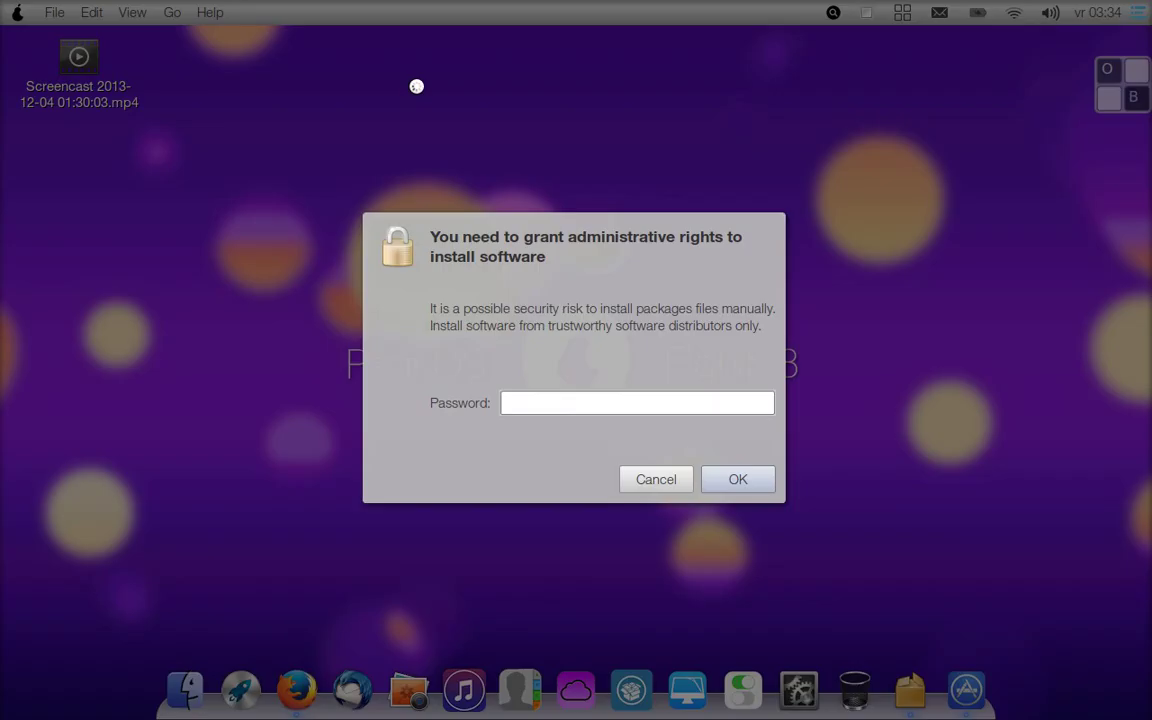
# - Enter the administrator password to authorise the skype package installation
pyautogui.write('••••••')
pyautogui.press('Return')
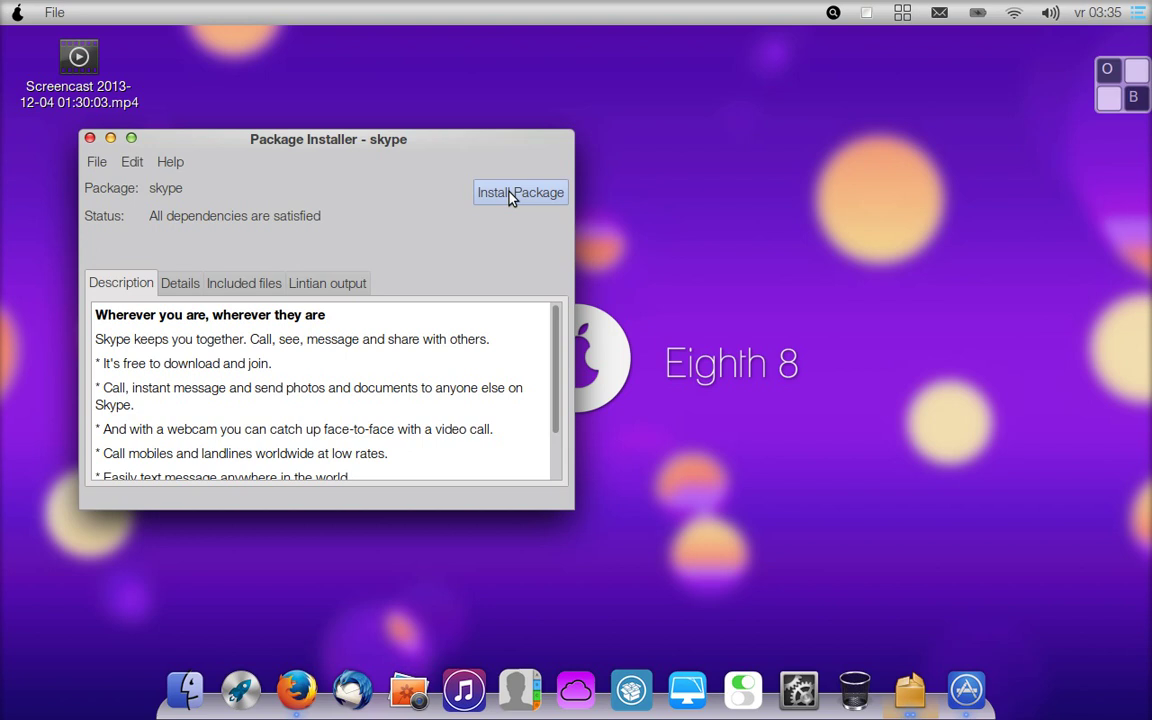
# - Find Skype by searching 'sk' in Launchpad, launch it, and maximize Package Installer
pyautogui.click(241, 690)
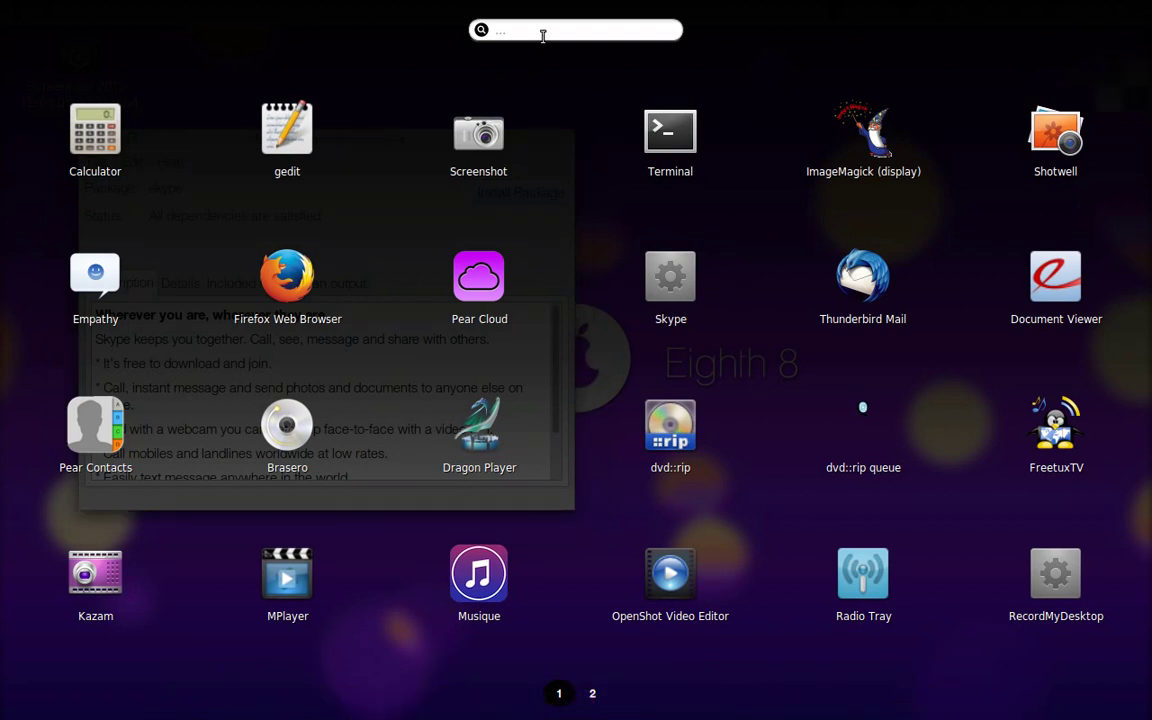
pyautogui.write('sk')
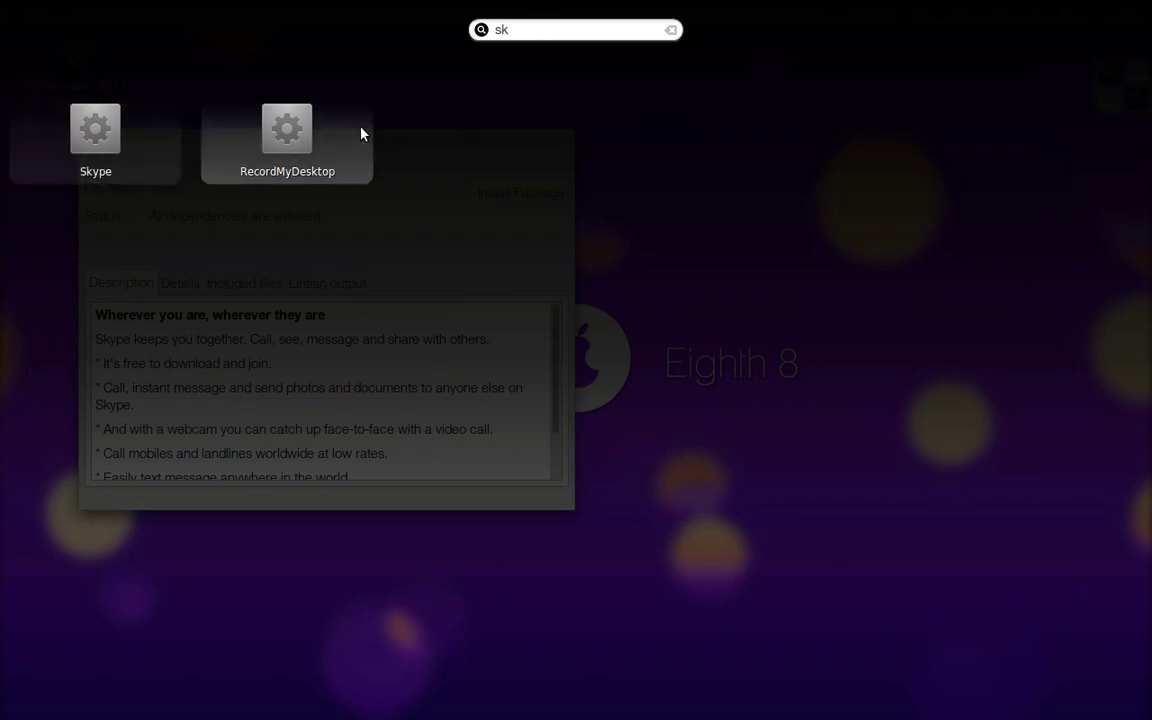
pyautogui.click(92, 163)
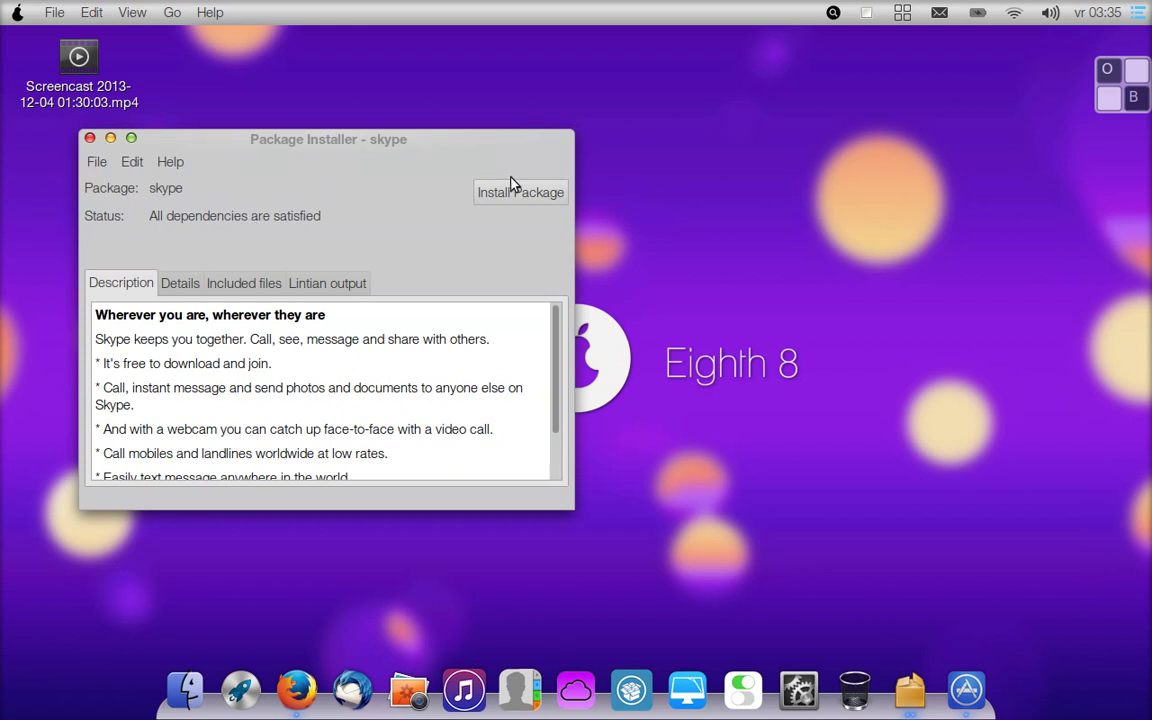
pyautogui.doubleClick(532, 149)
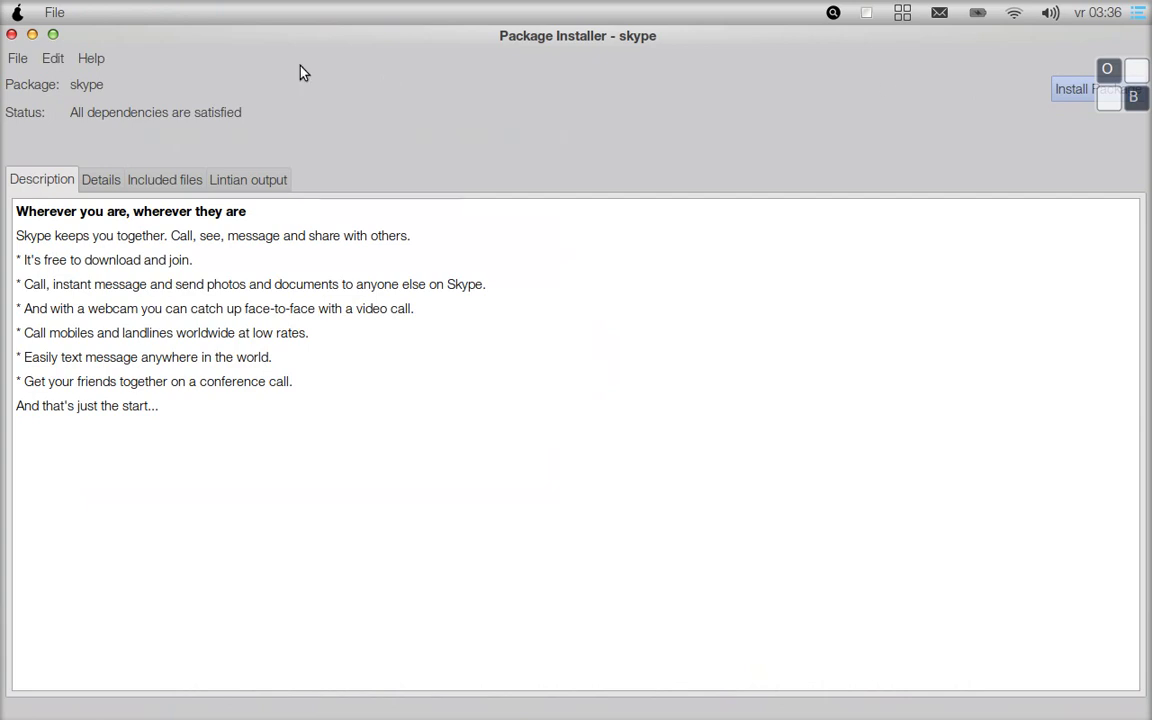
# - Close Package Installer, then try typing in Skype's Skype Name field and clear it
pyautogui.click(12, 35)
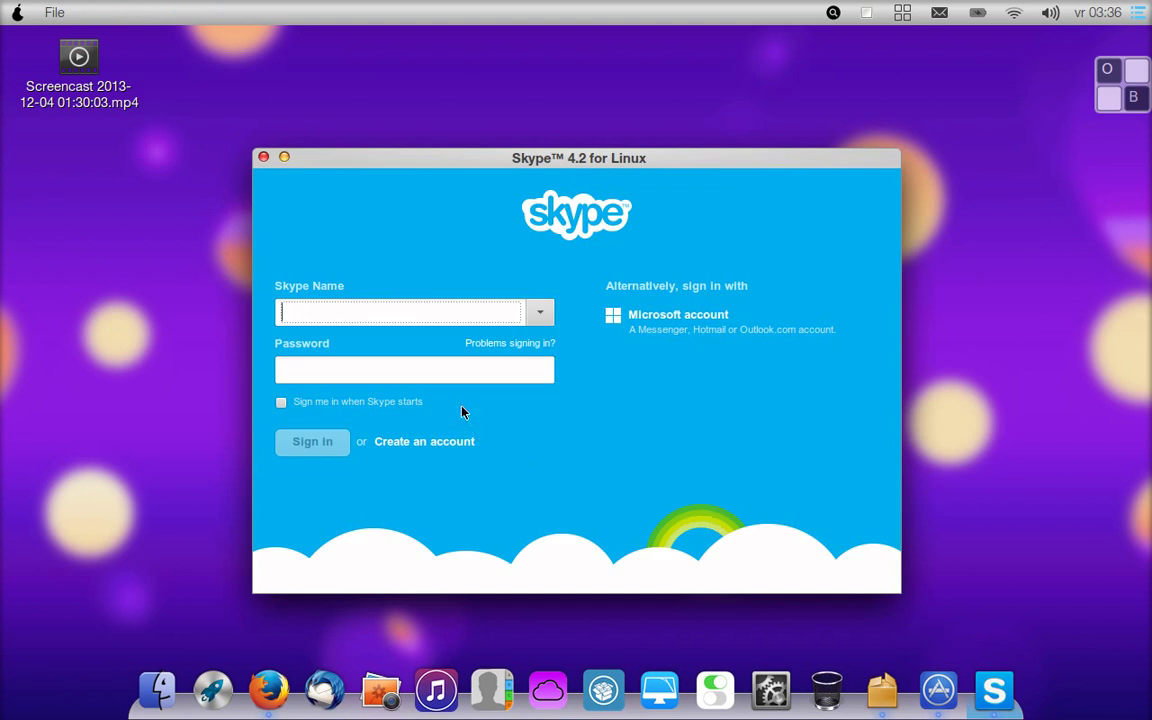
pyautogui.write('stud')
pyautogui.press('BackSpace')
pyautogui.press('BackSpace')
pyautogui.press('BackSpace')
pyautogui.press('BackSpace')
# - Move the Skype sign-in window up and left, then open and close the on-screen keyboard
pyautogui.moveTo(656, 159); pyautogui.dragTo(697, 164)
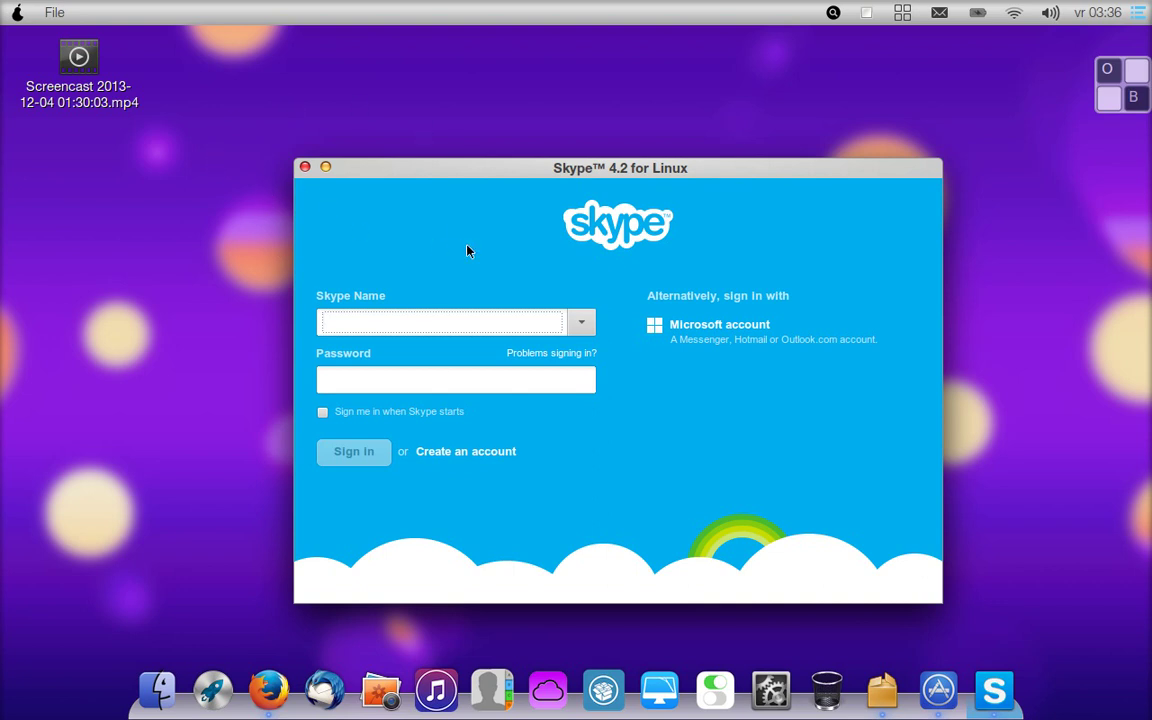
pyautogui.moveTo(722, 178); pyautogui.dragTo(665, 84)
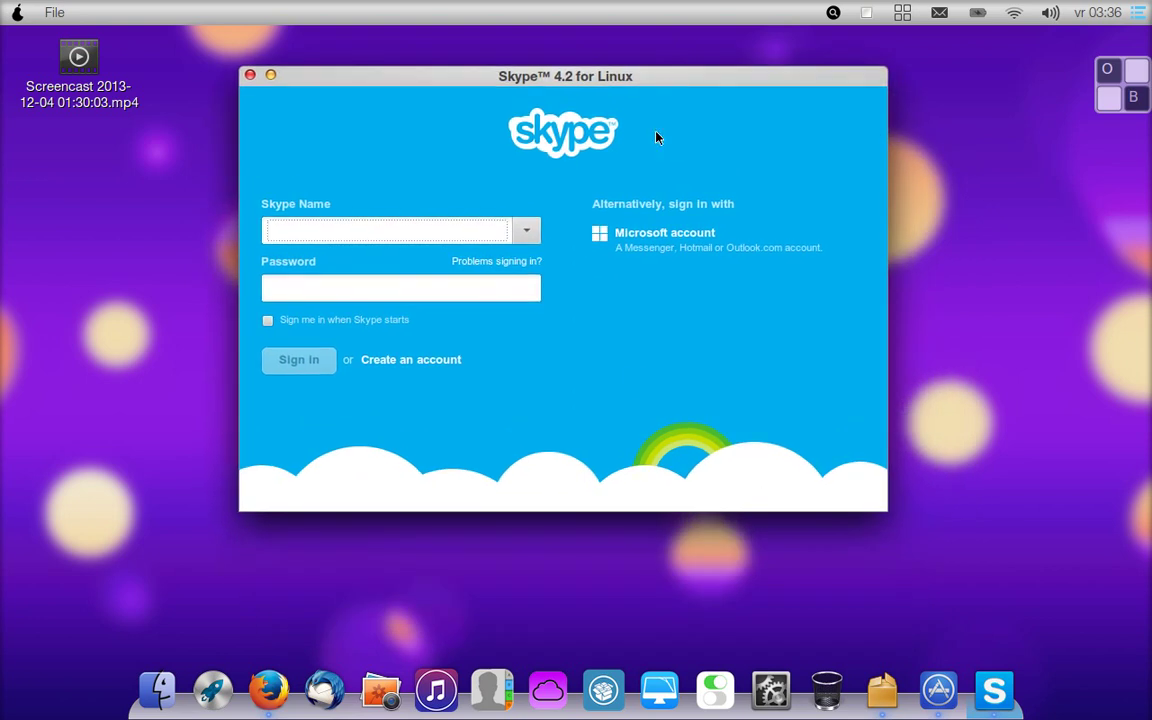
pyautogui.click(1138, 88)
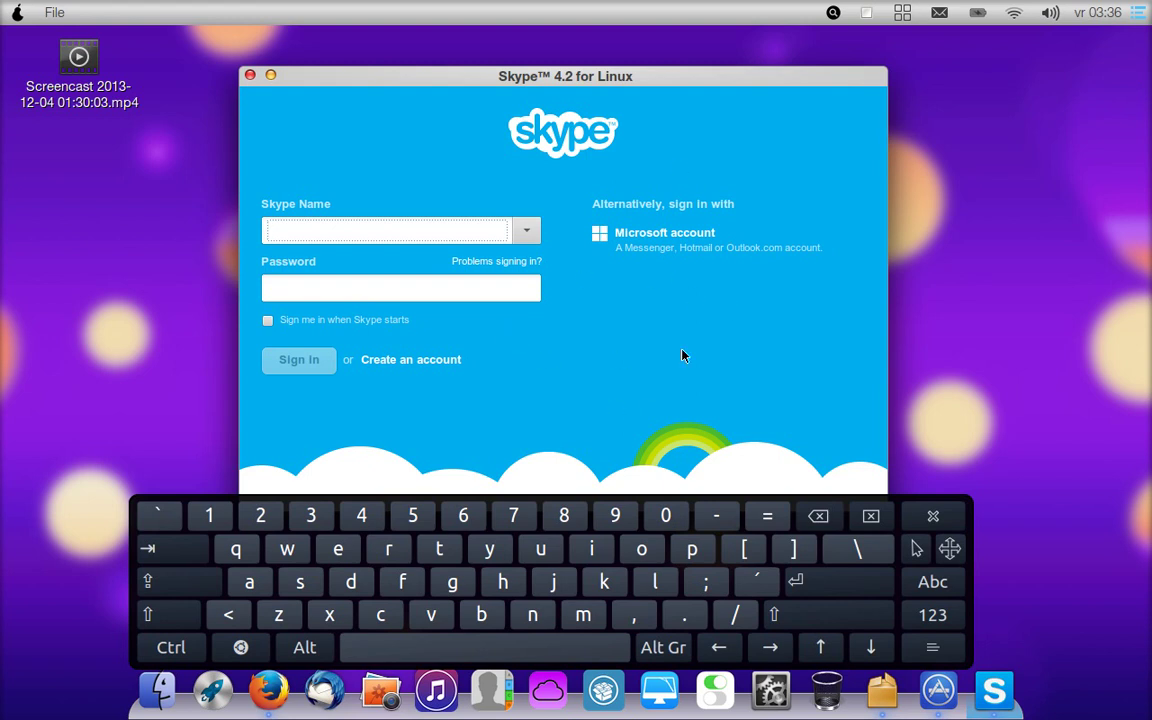
pyautogui.click(933, 515)
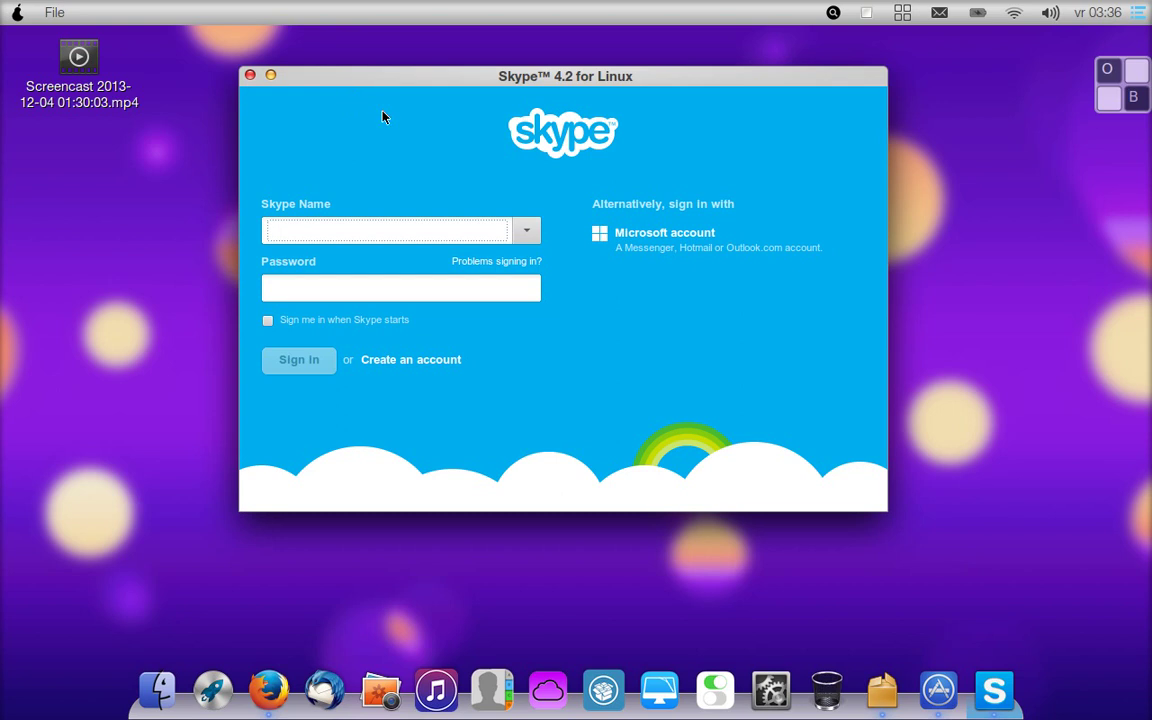
# - Drag the Skype sign-in window by its title bar down toward the desktop's centre
pyautogui.moveTo(433, 76); pyautogui.dragTo(472, 203)
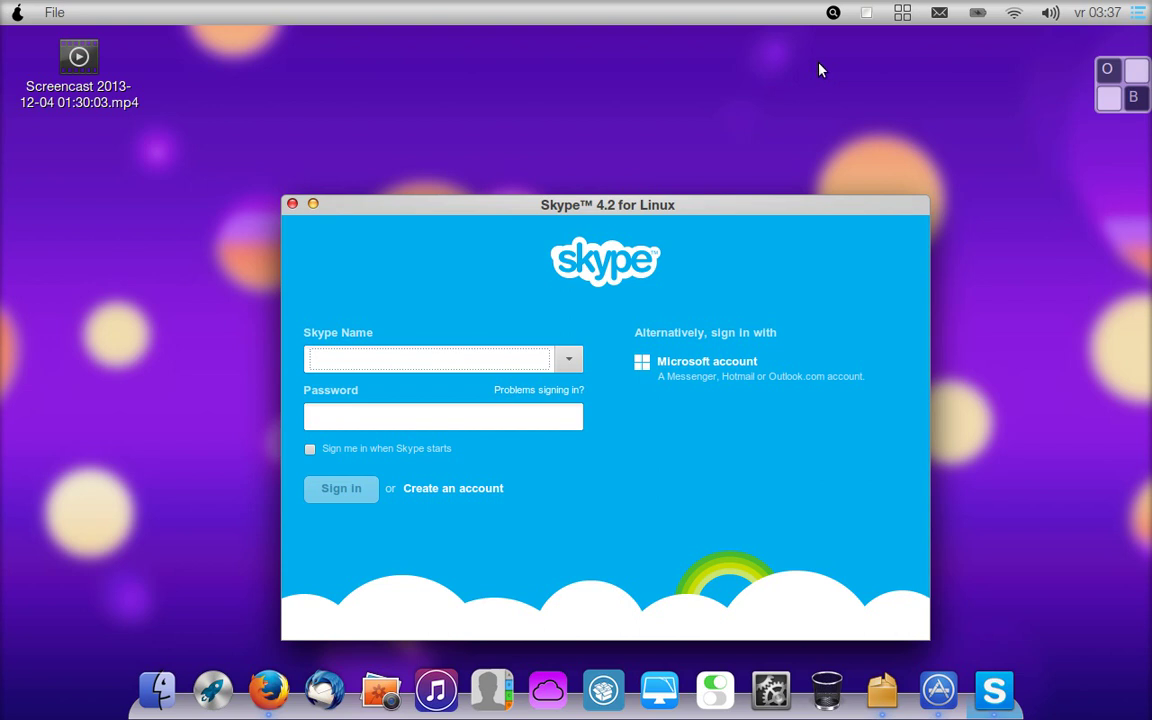
pyautogui.click(867, 13)
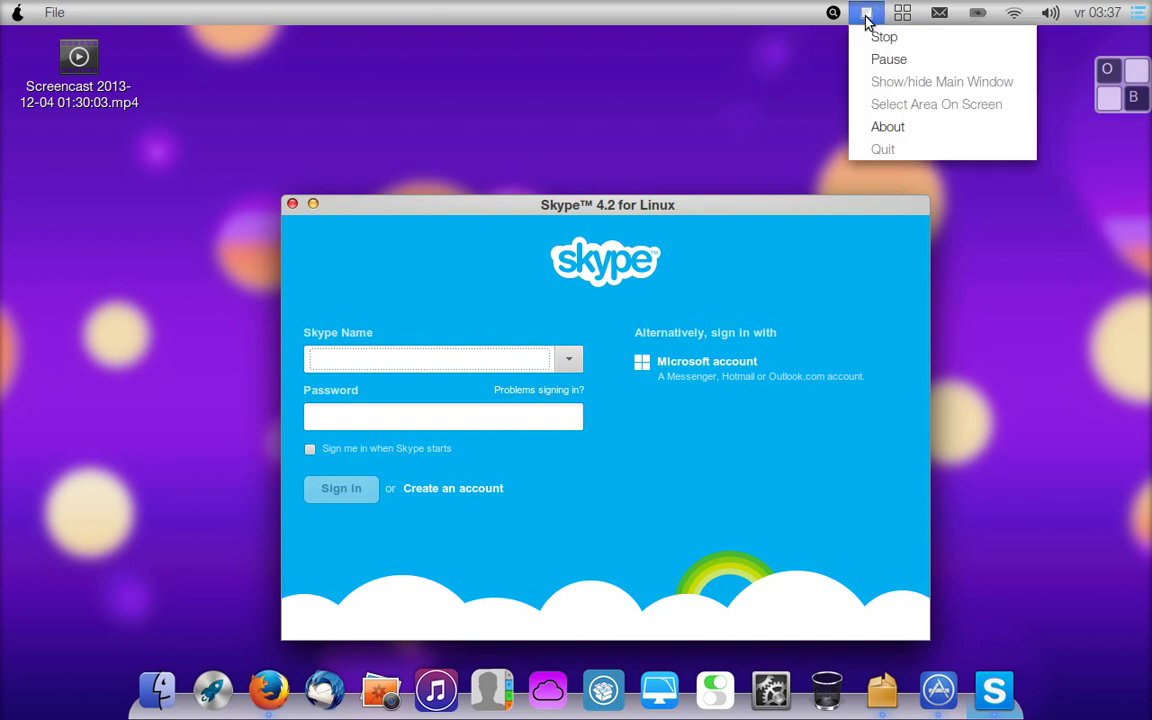